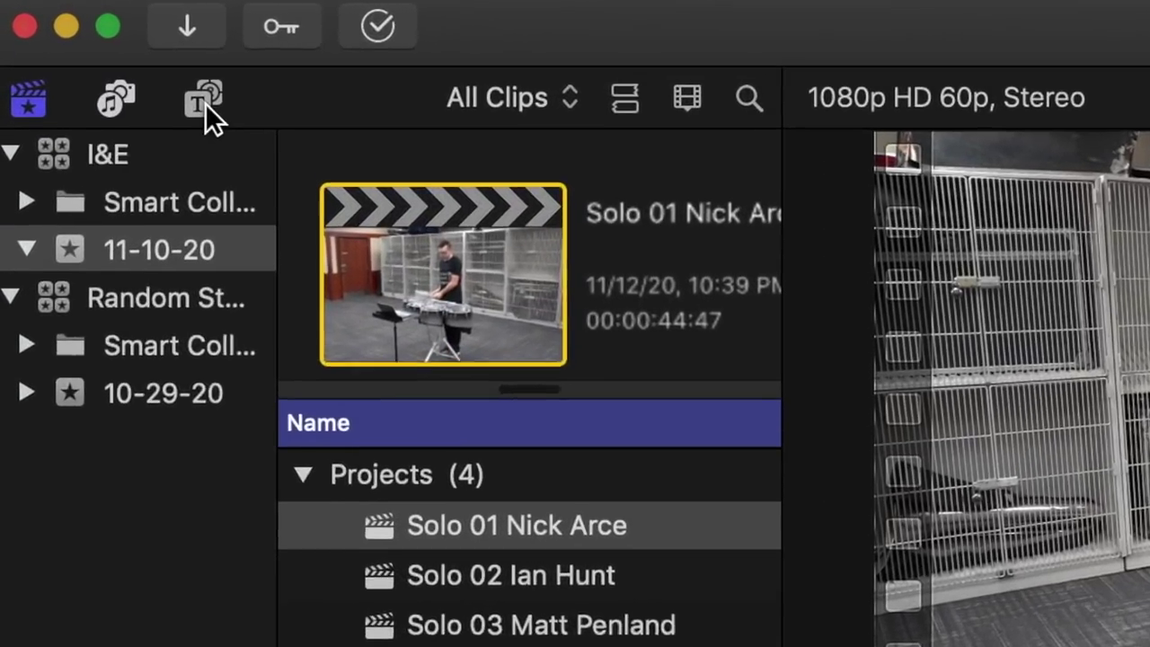
Place a Custom solid generator from Generators > Solids at the timeline start, above the drum clip
left_click(72, 44)
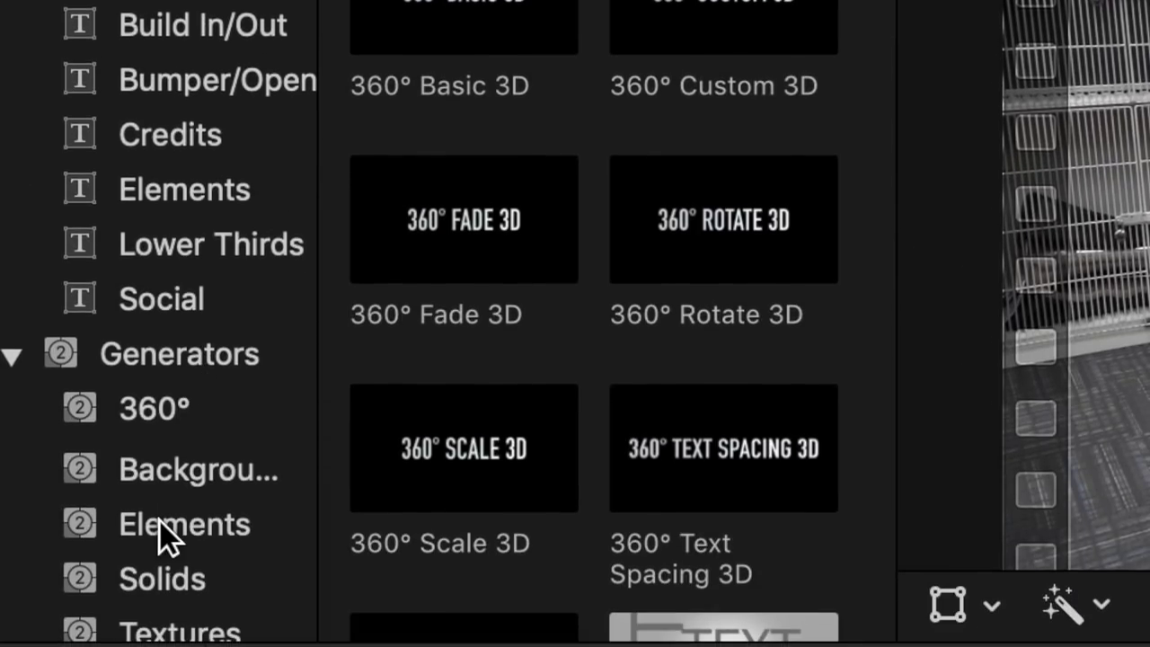
scroll(160, 529, "down", 1)
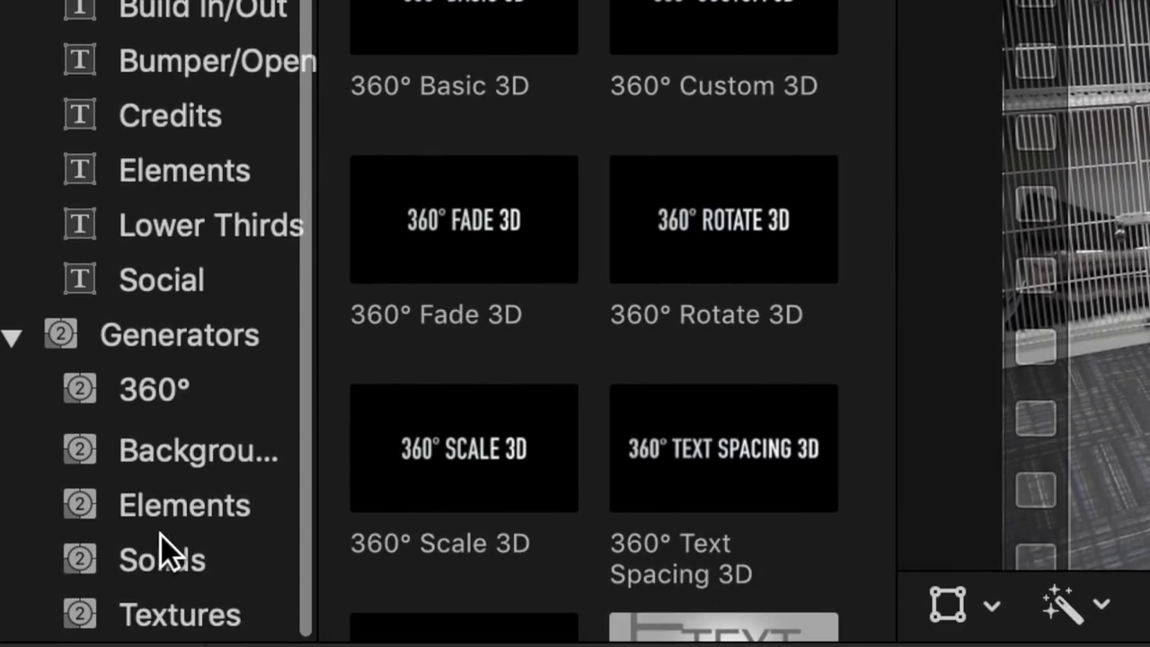
left_click(170, 564)
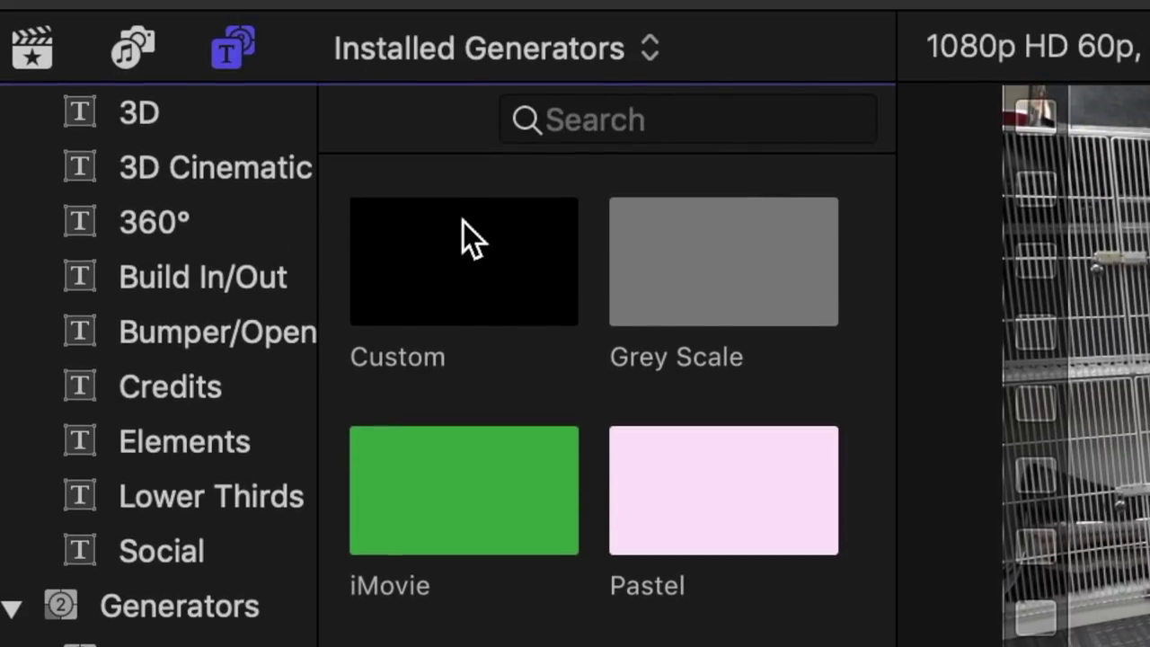
left_click_drag(463, 221, 80, 646)
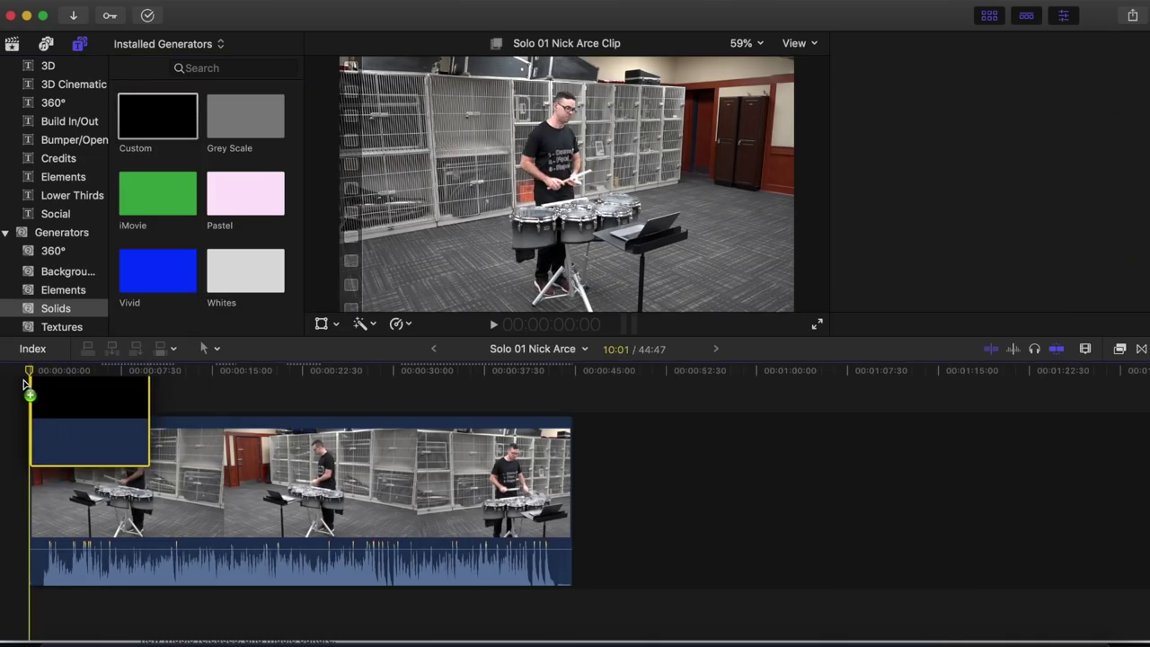
left_click_drag(25, 385, 26, 385)
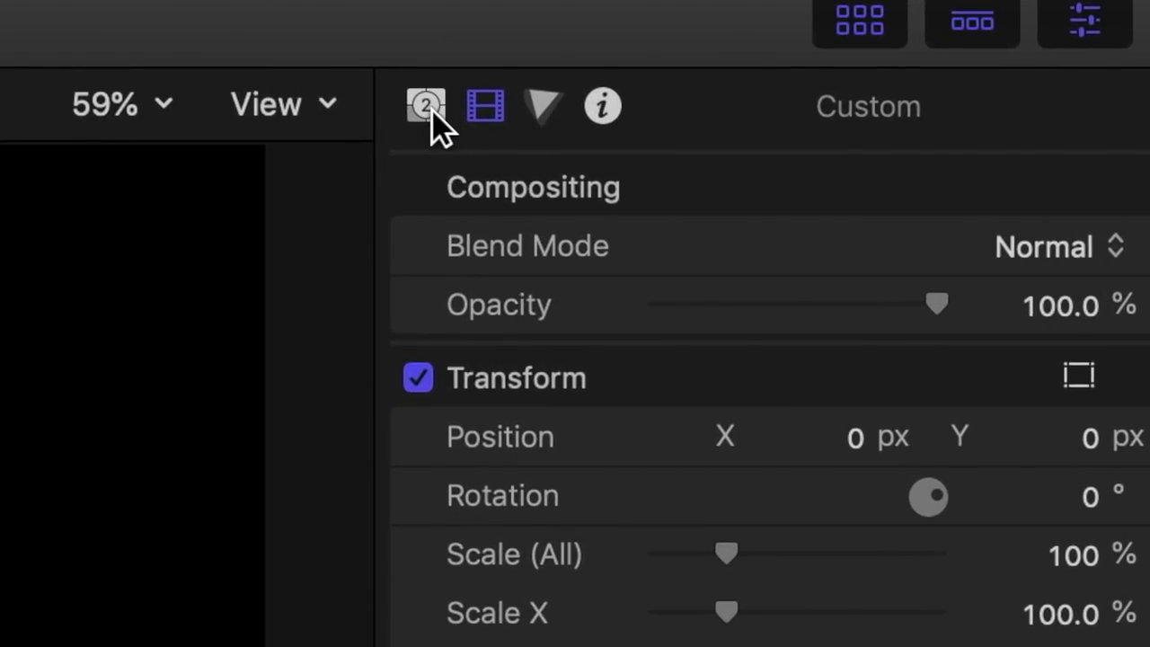
Set the Custom solid's colour to White in the Inspector
left_click(426, 106)
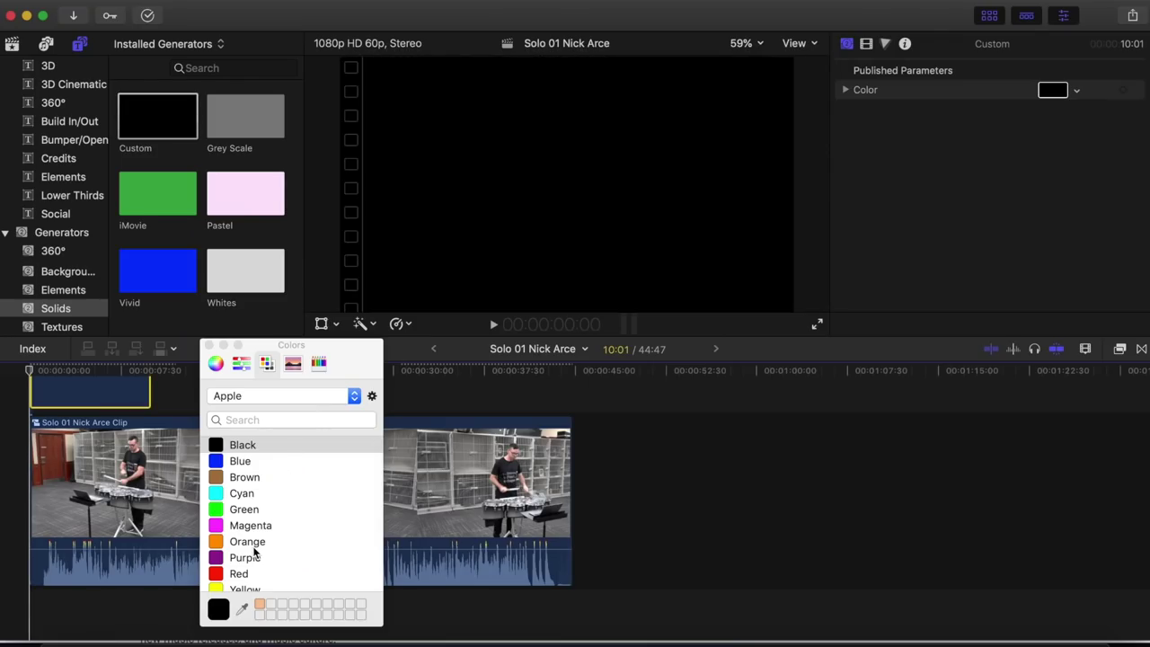
scroll(254, 552, "down", 1)
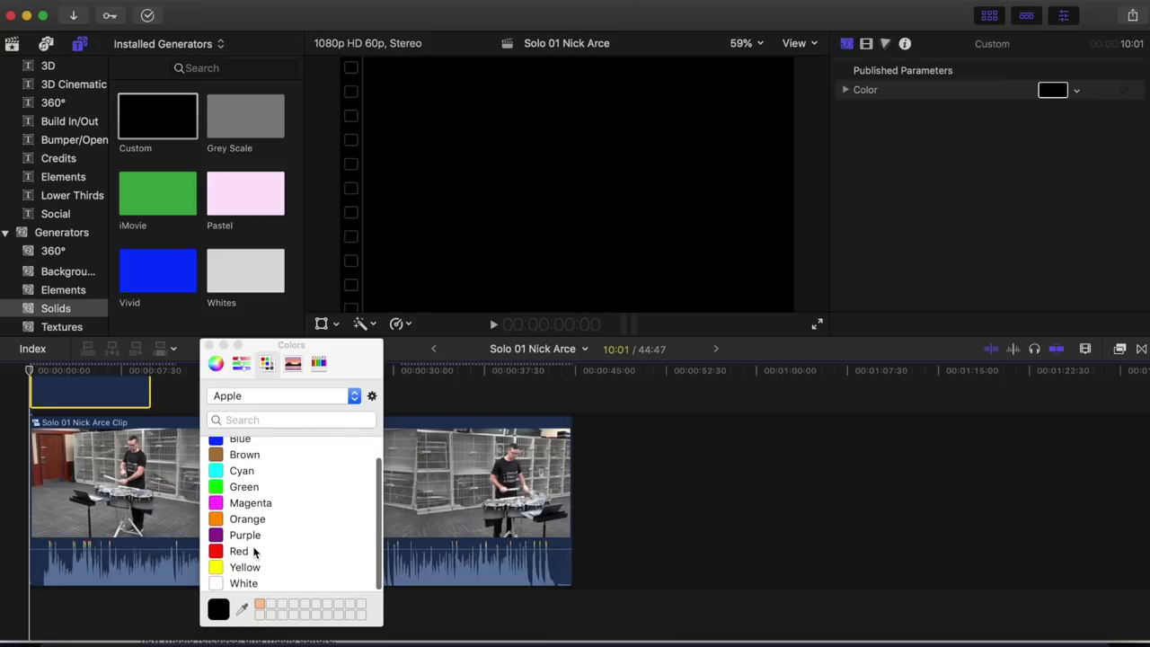
left_click(244, 584)
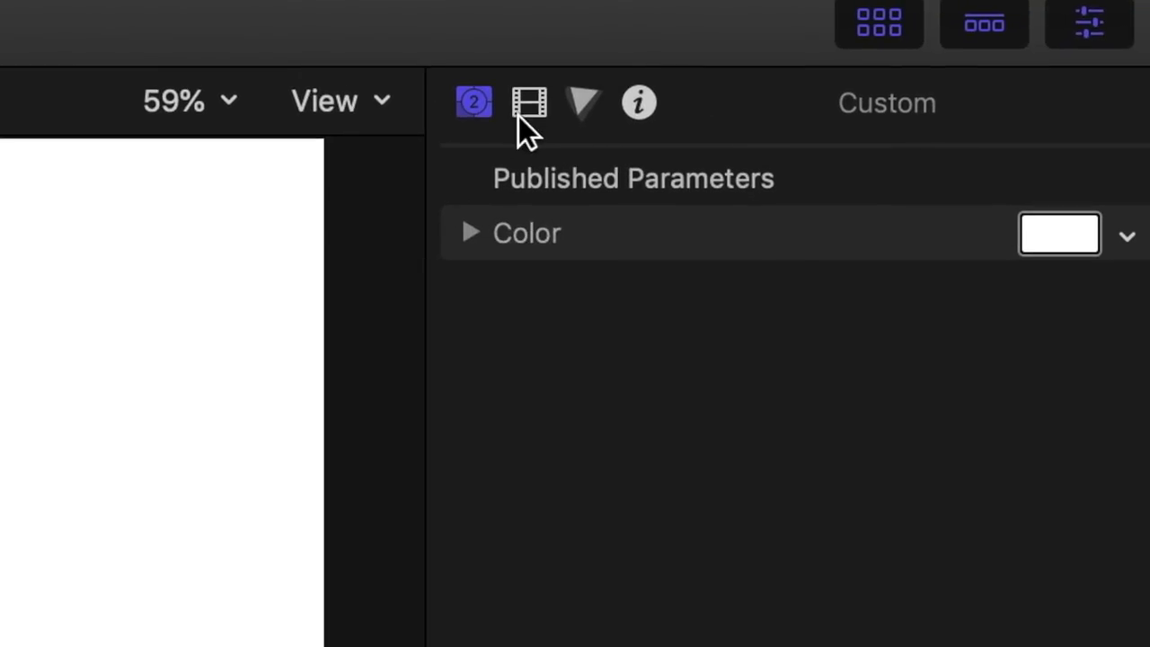
Lower the white solid to the frame bottom with Position Y and stretch it to the drum clip's full length
left_click(530, 105)
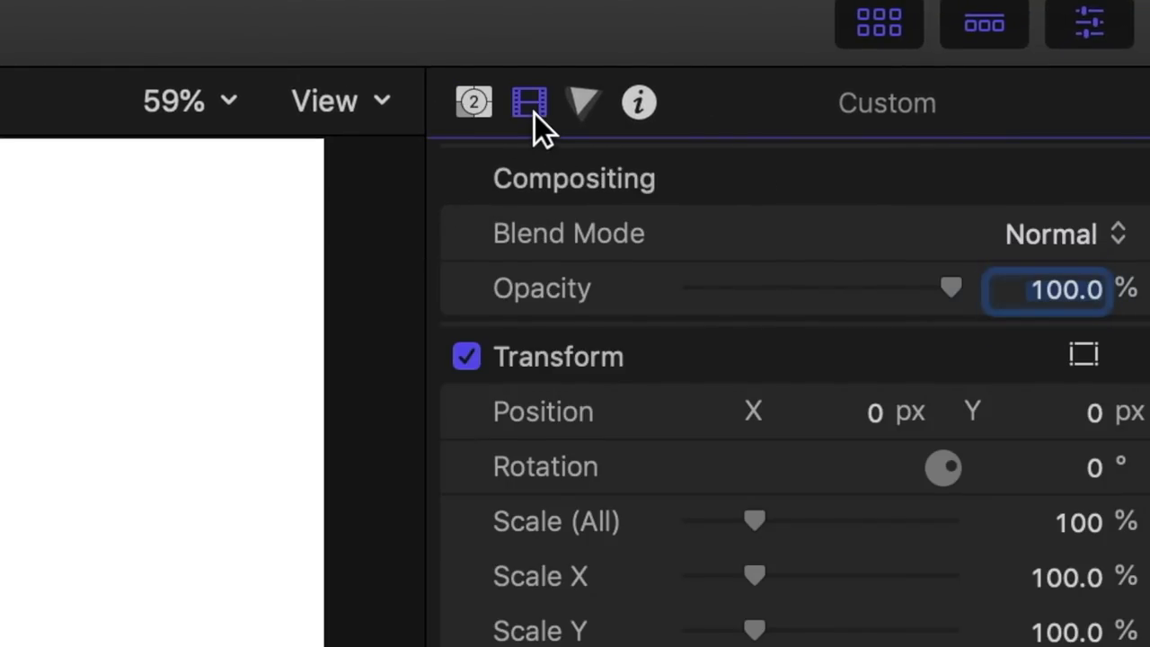
left_click_drag(1105, 437, 1104, 629)
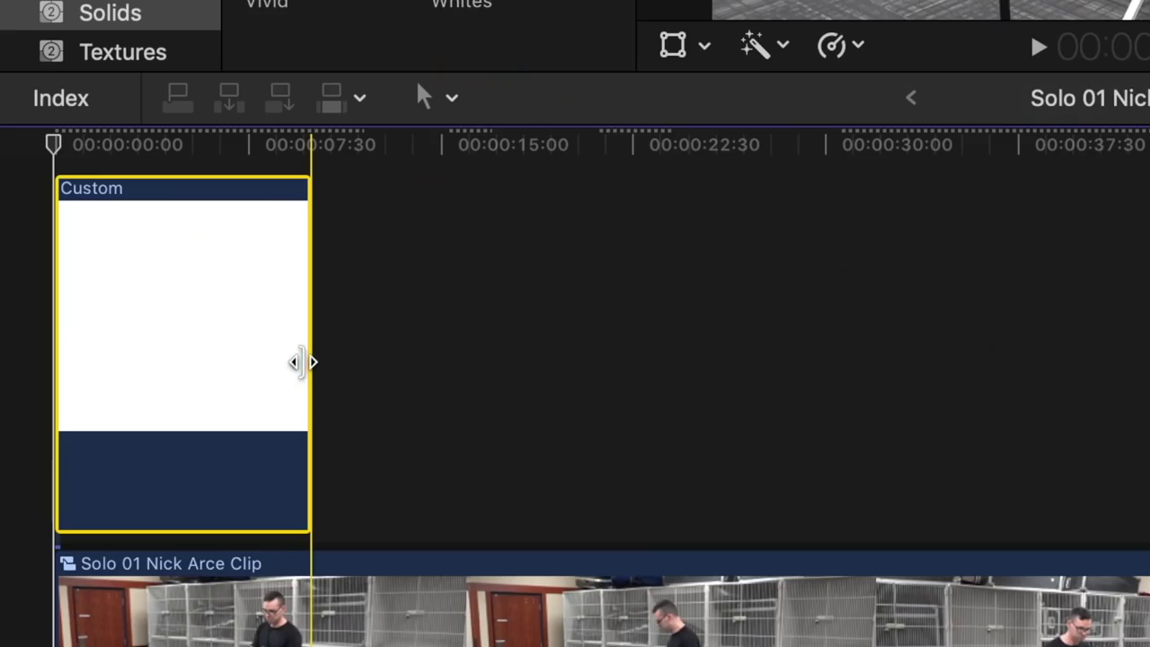
left_click_drag(147, 472, 620, 456)
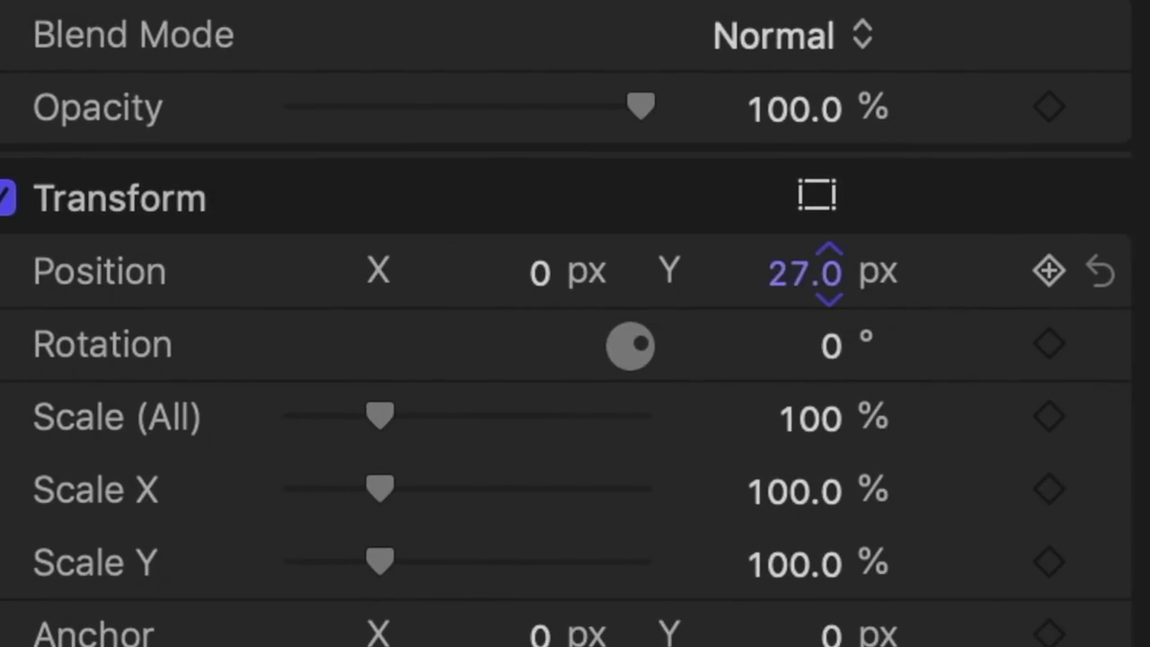
left_click_drag(806, 271, 806, 234)
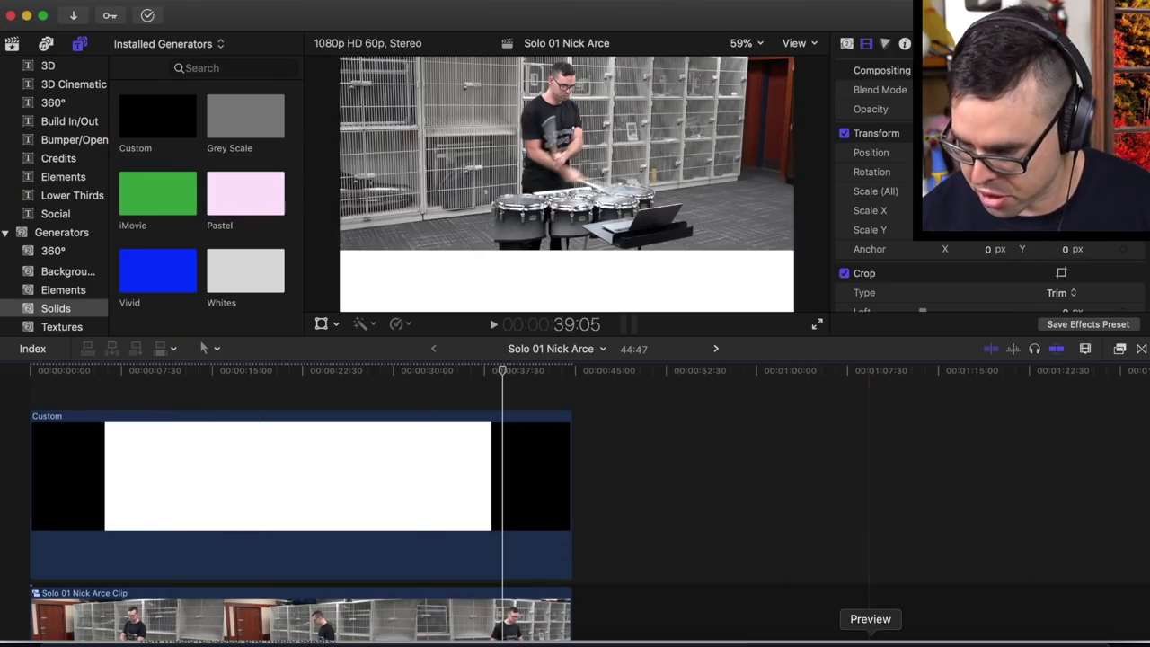
Open the Nice Arce drum score PDF full screen in Preview and screenshot its first staff
left_click(871, 640)
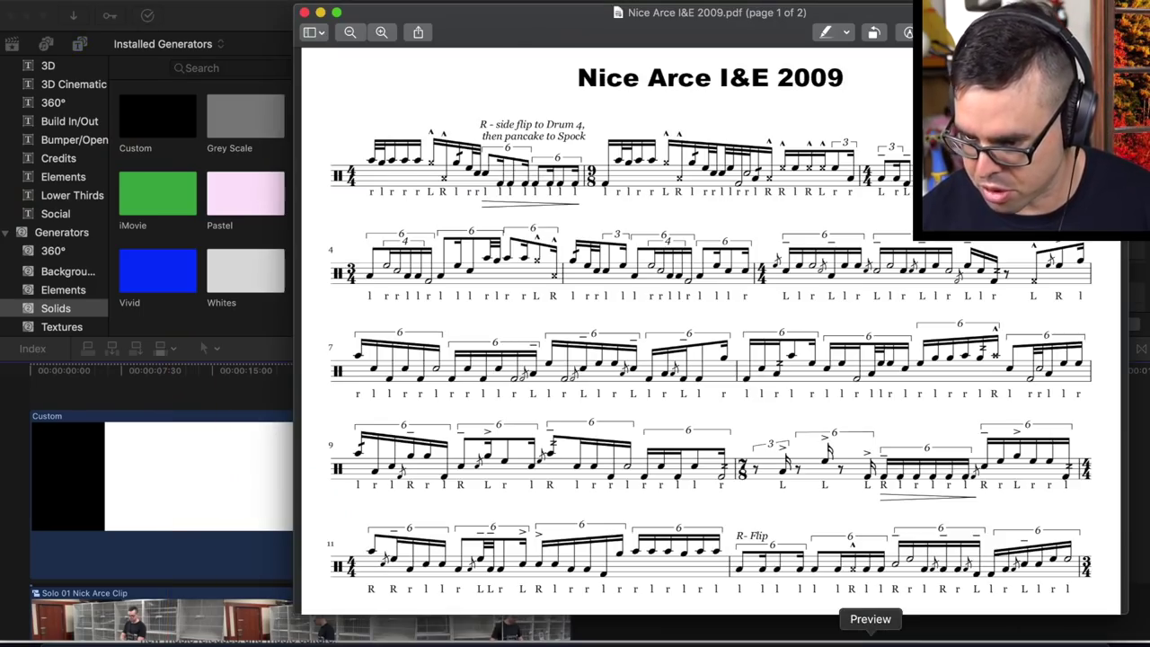
left_click(338, 12)
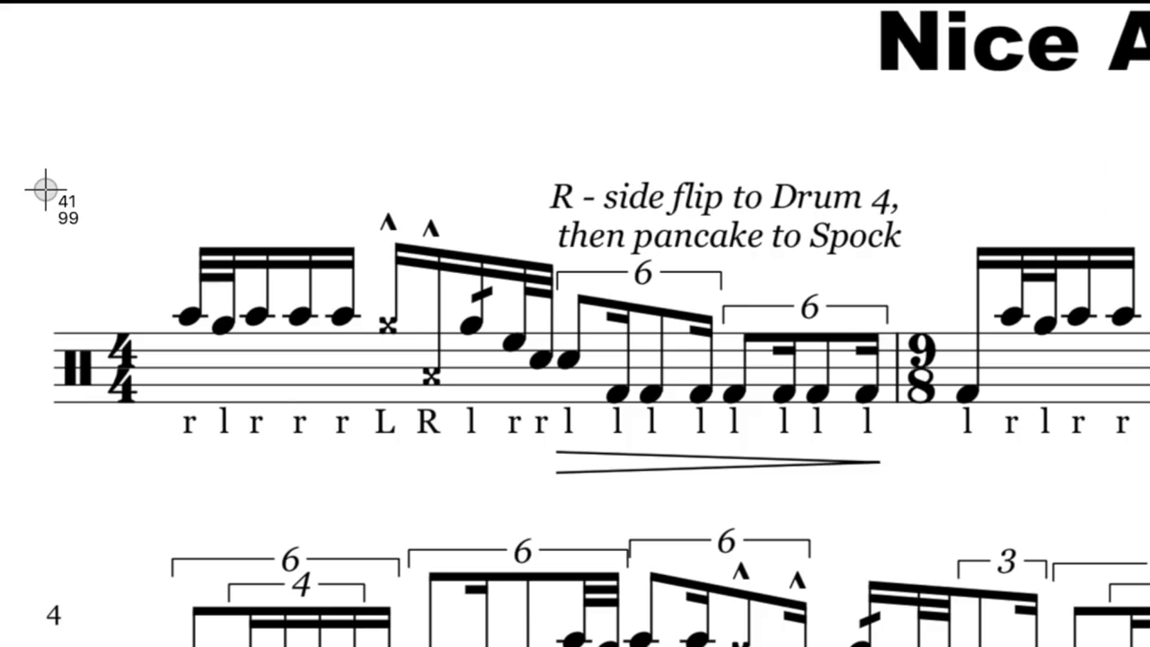
left_click_drag(40, 171, 998, 173)
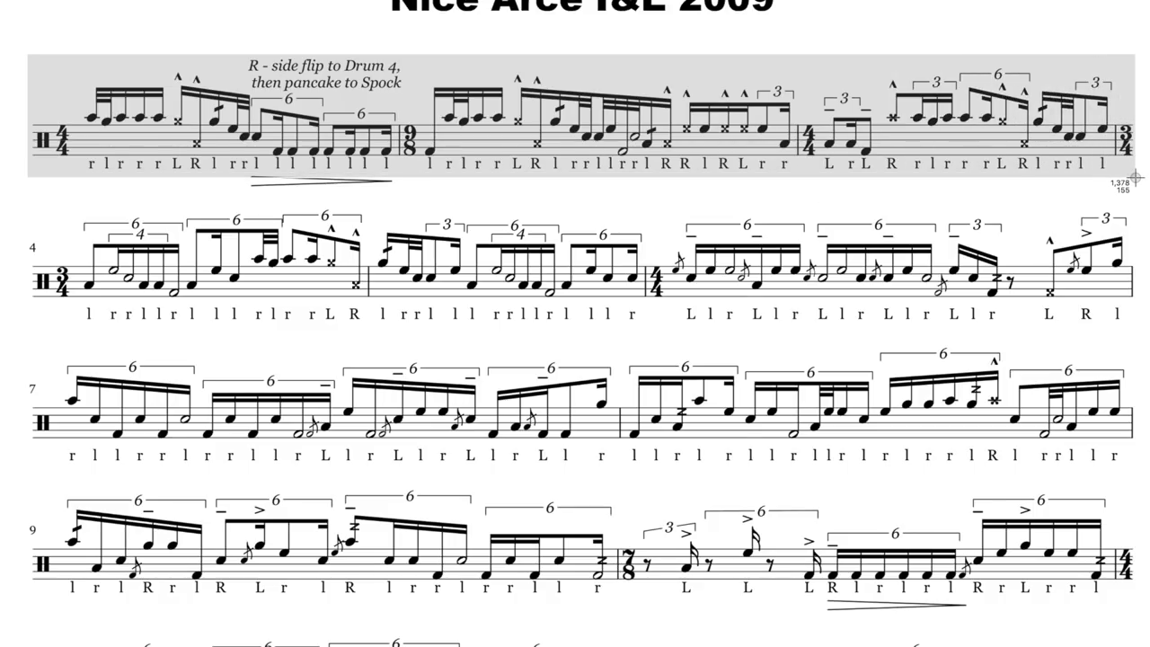
left_click_drag(1136, 177, 1136, 177)
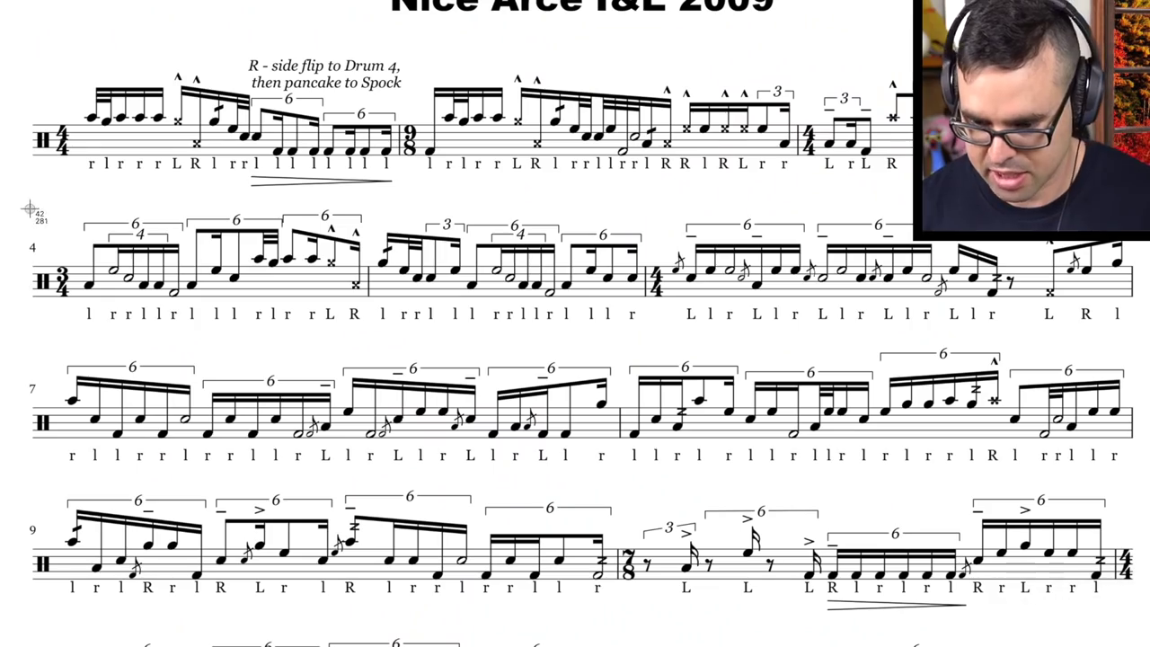
Screenshot the remaining staves of the score, down to the final staff
left_click_drag(36, 216, 750, 344)
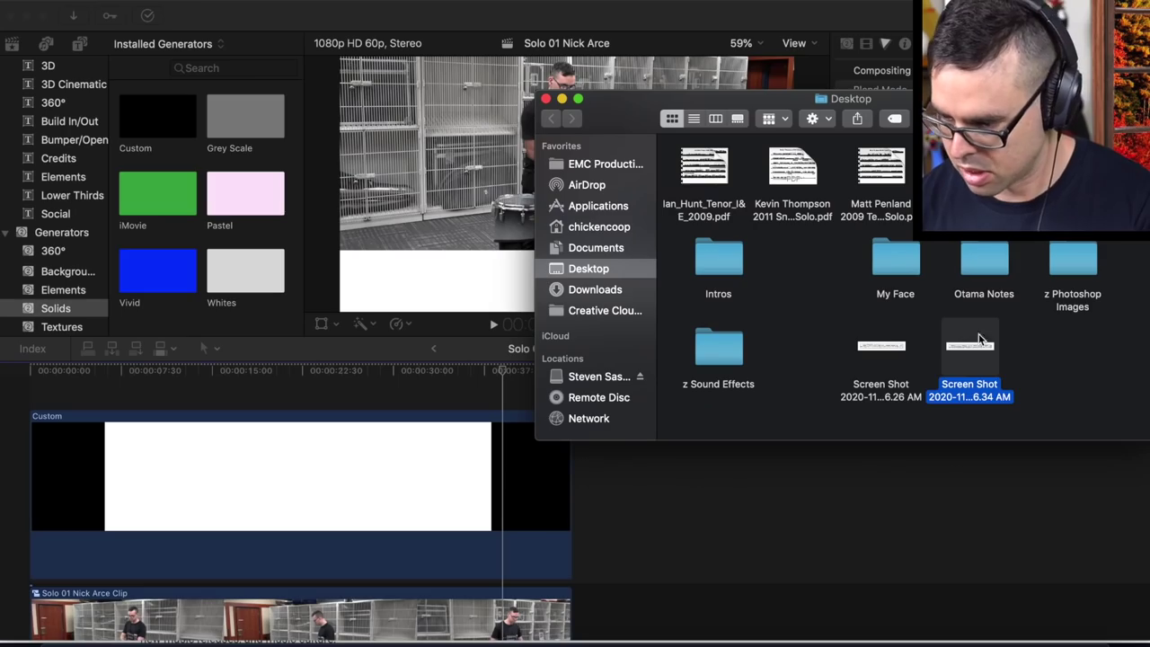
left_click_drag(33, 321, 1143, 465)
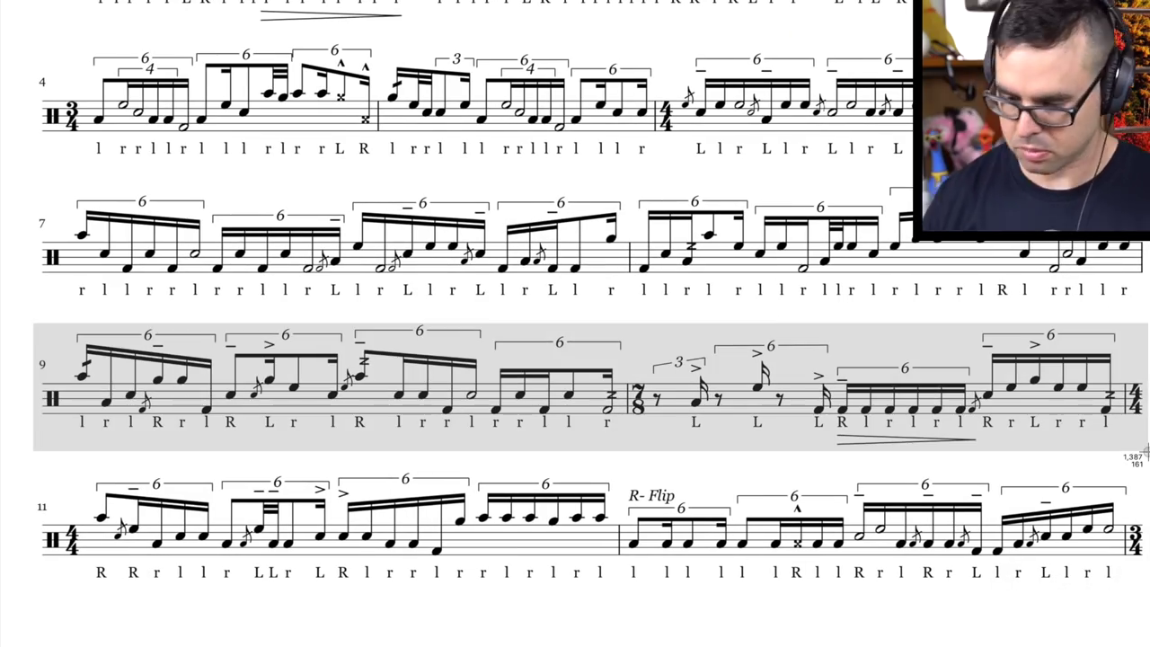
scroll(575, 360, "down", 10)
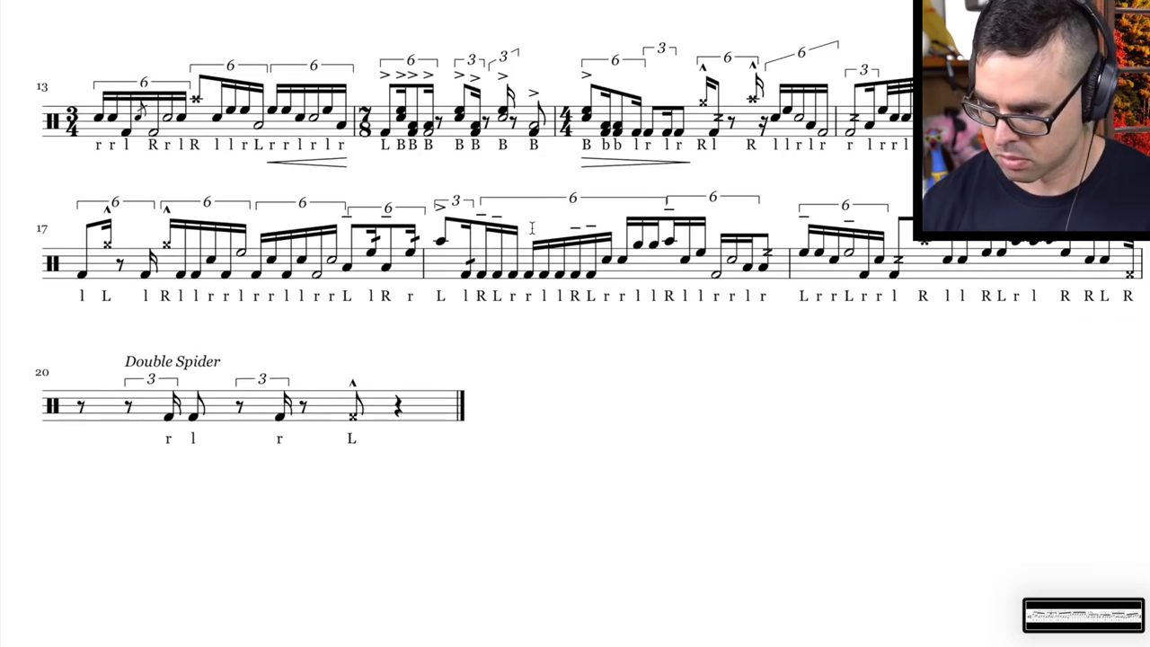
left_click_drag(1130, 34, 16, 173)
left_click_drag(13, 342, 480, 467)
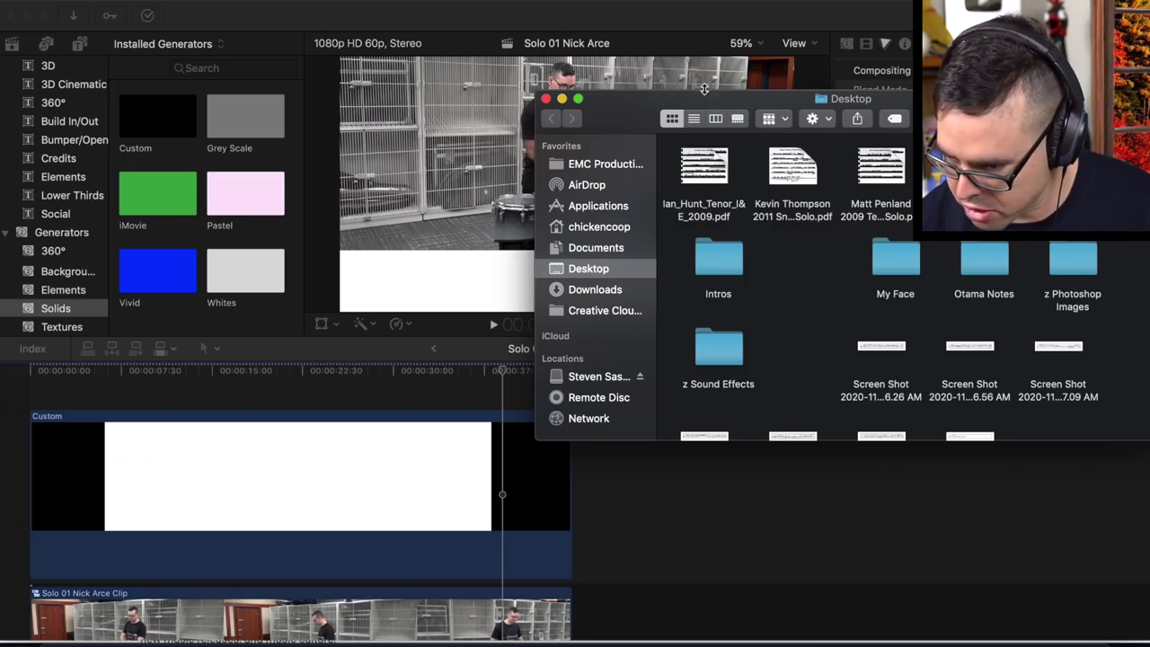
Select the eight screenshots in the Desktop Finder window and drop them into the Final Cut Pro timeline
left_click_drag(705, 88, 673, 86)
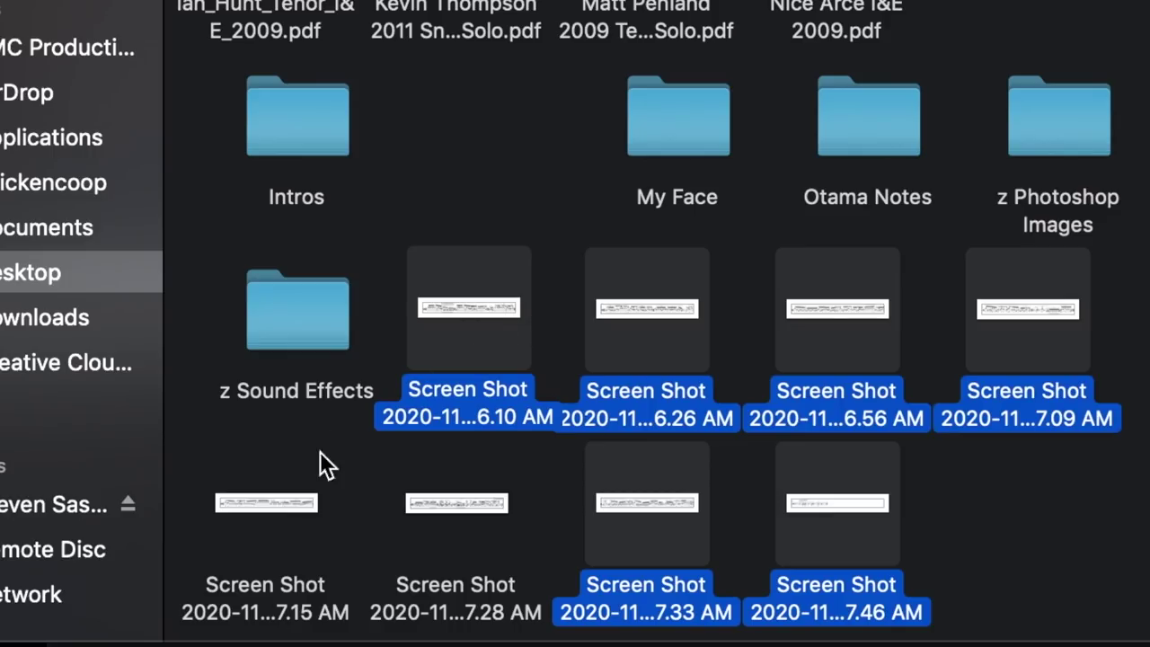
left_click(690, 420, "super")
left_click(778, 433, "super")
left_click_drag(438, 316, 770, 385)
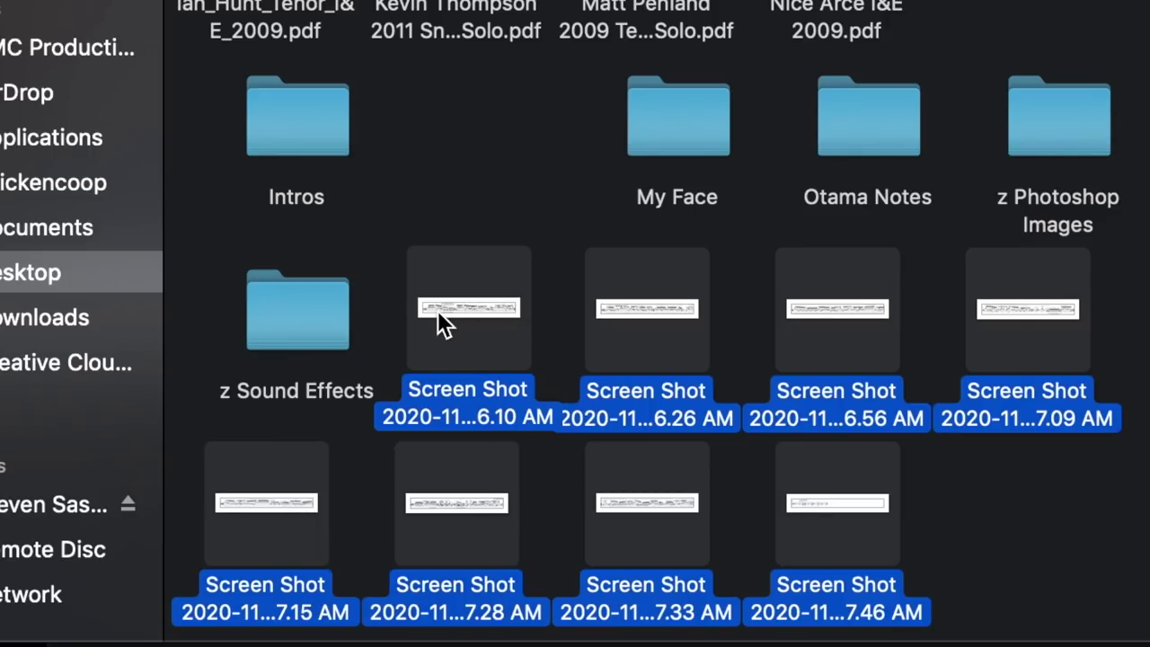
left_click(276, 372)
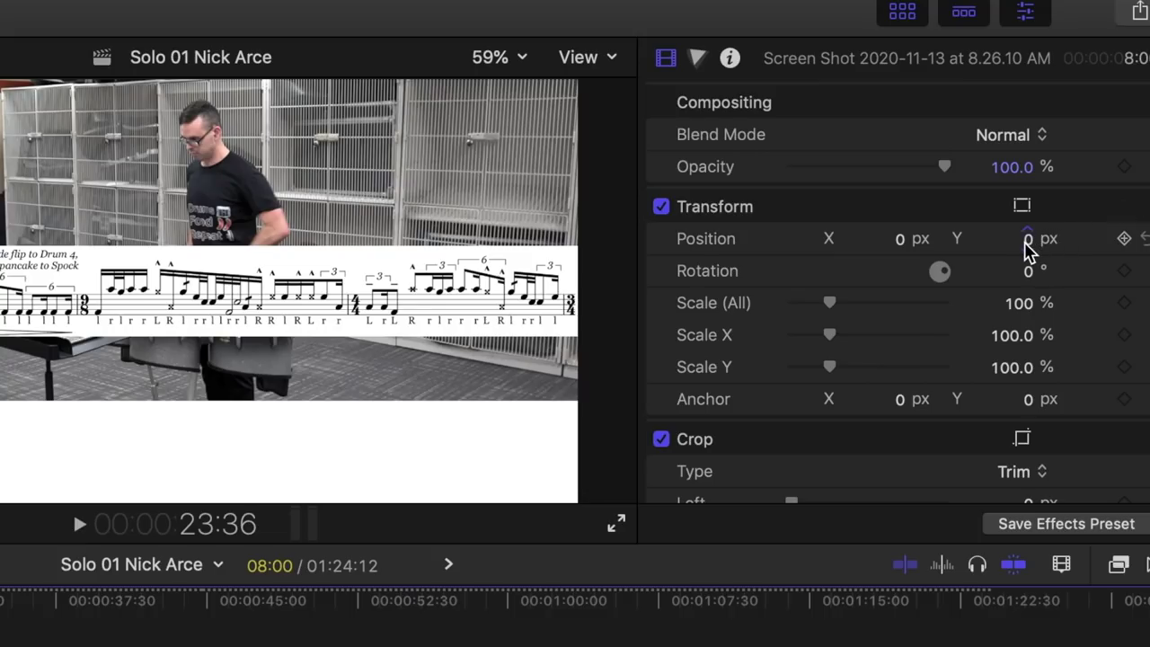
Scrub the first screenshot's Position Y to about -373 px so its staff sits in the white band
left_click_drag(1013, 239, 1012, 346)
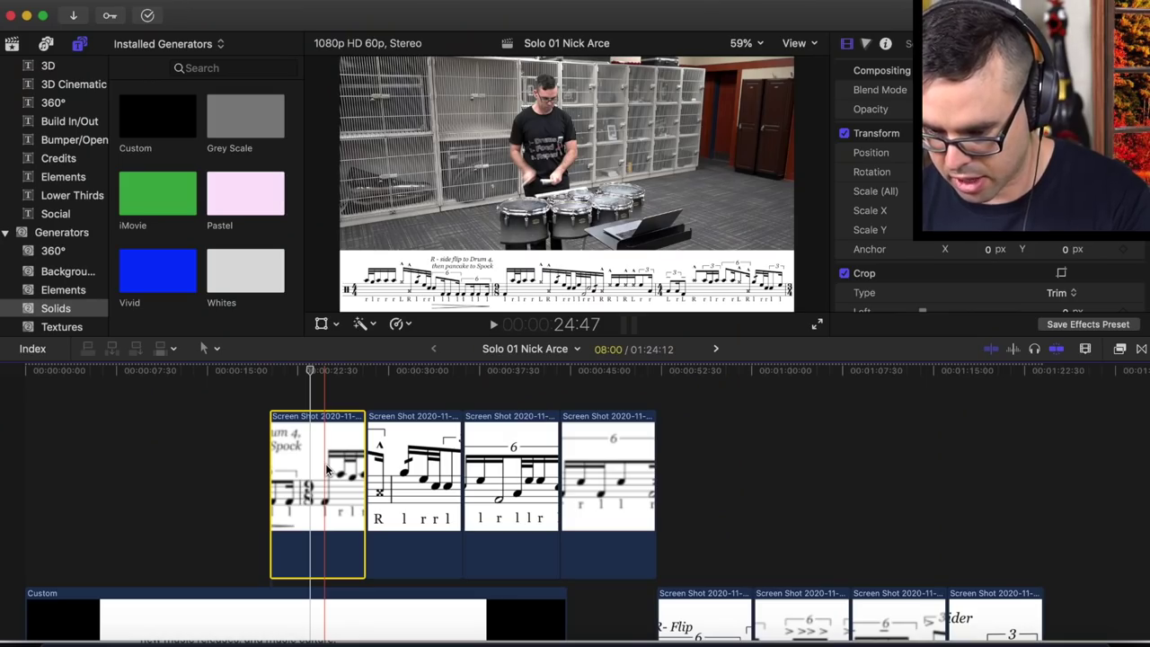
Paste the first screenshot's position onto all other screenshot clips, excluding the white band
left_click(399, 485)
scroll(399, 484, "down", 2)
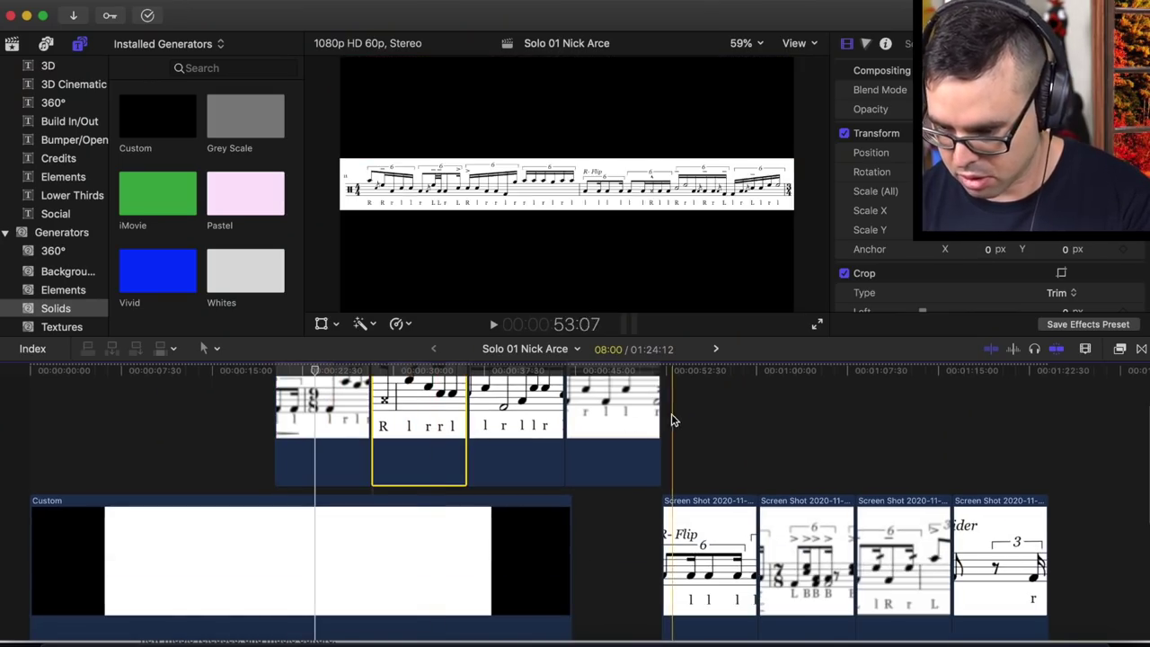
key("super+a")
left_click(424, 556, "super")
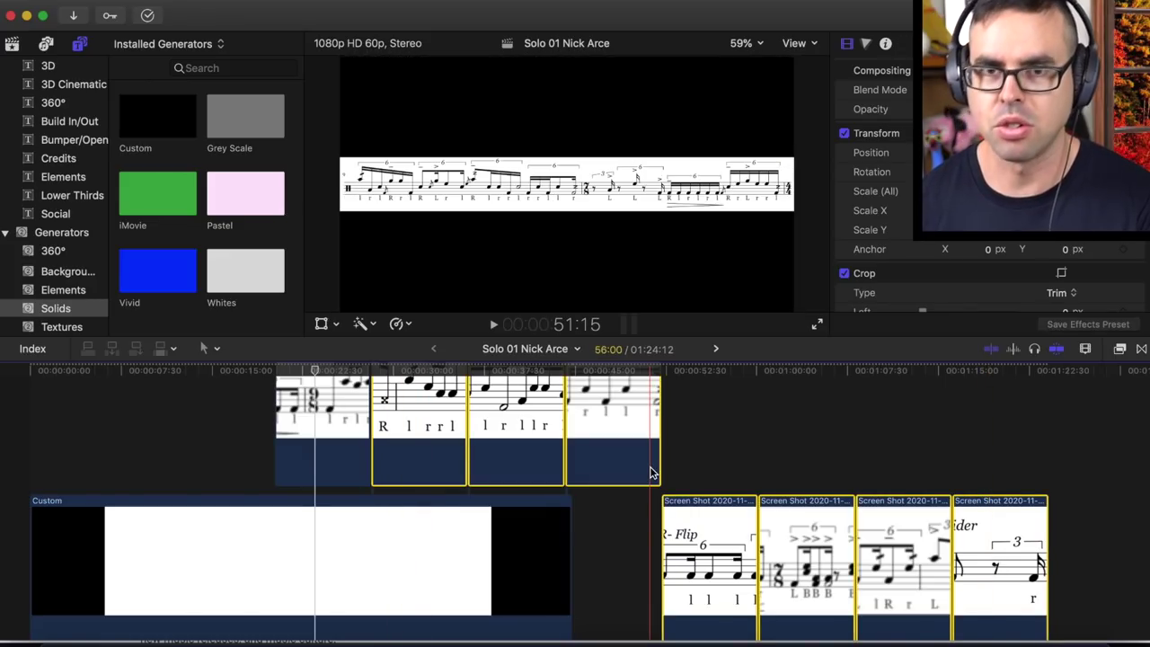
key("alt+super+v")
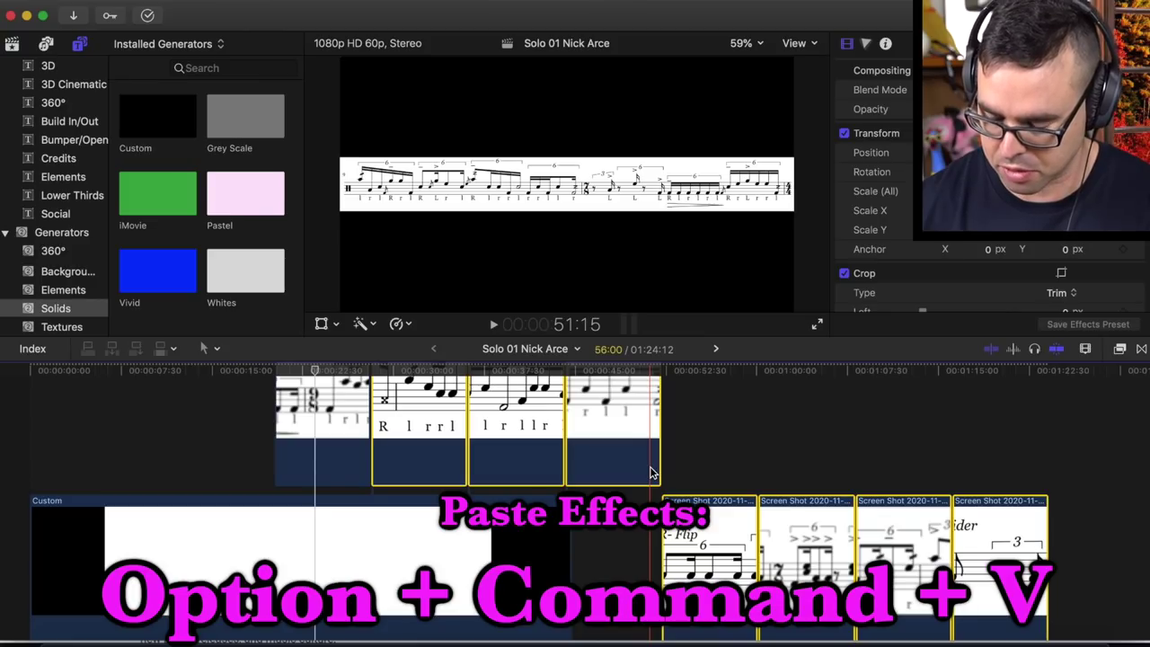
Extend the first sheet-music clip's end to about 17:34
left_click(399, 372)
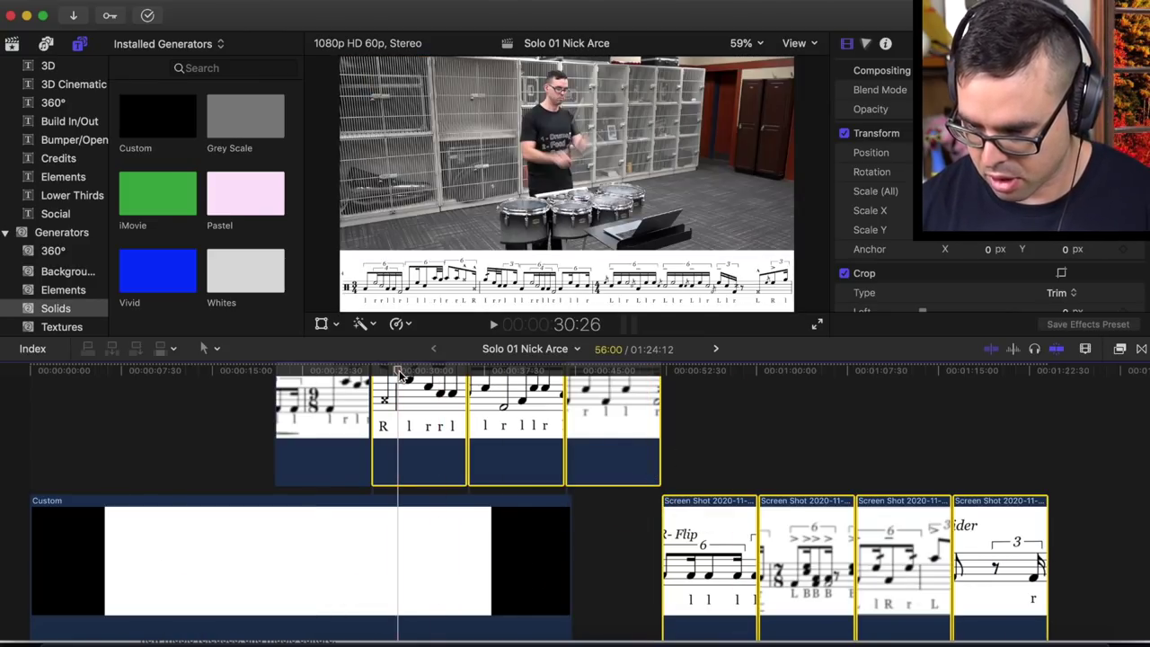
left_click_drag(437, 379, 580, 389)
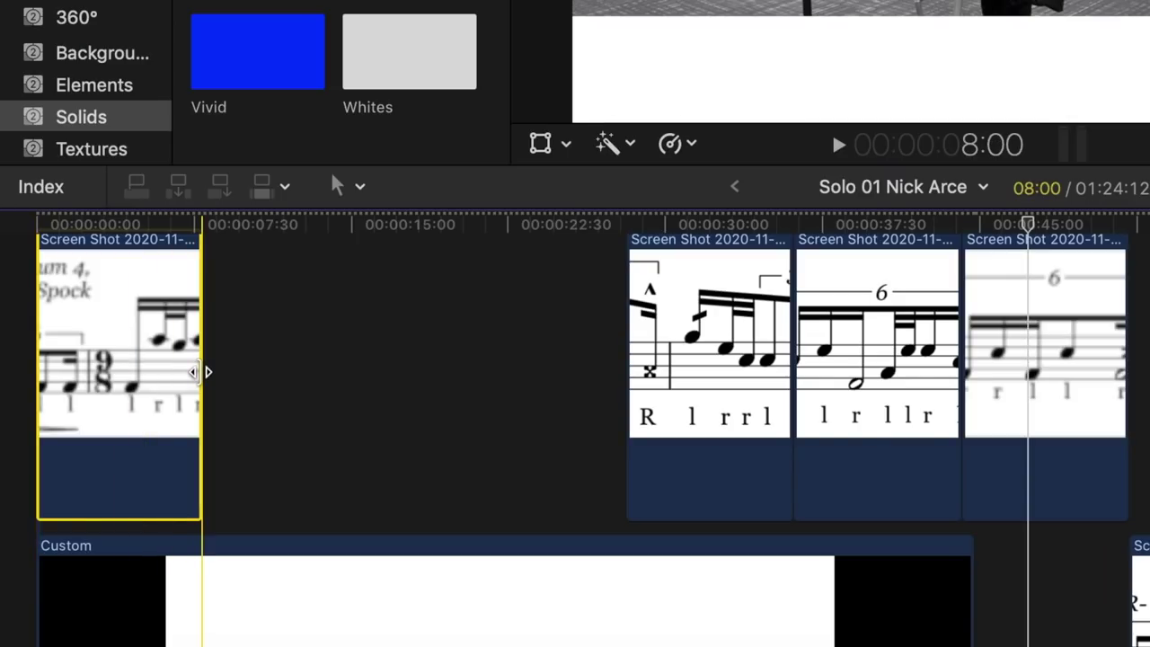
left_click_drag(124, 450, 208, 446)
left_click_drag(356, 361, 401, 360)
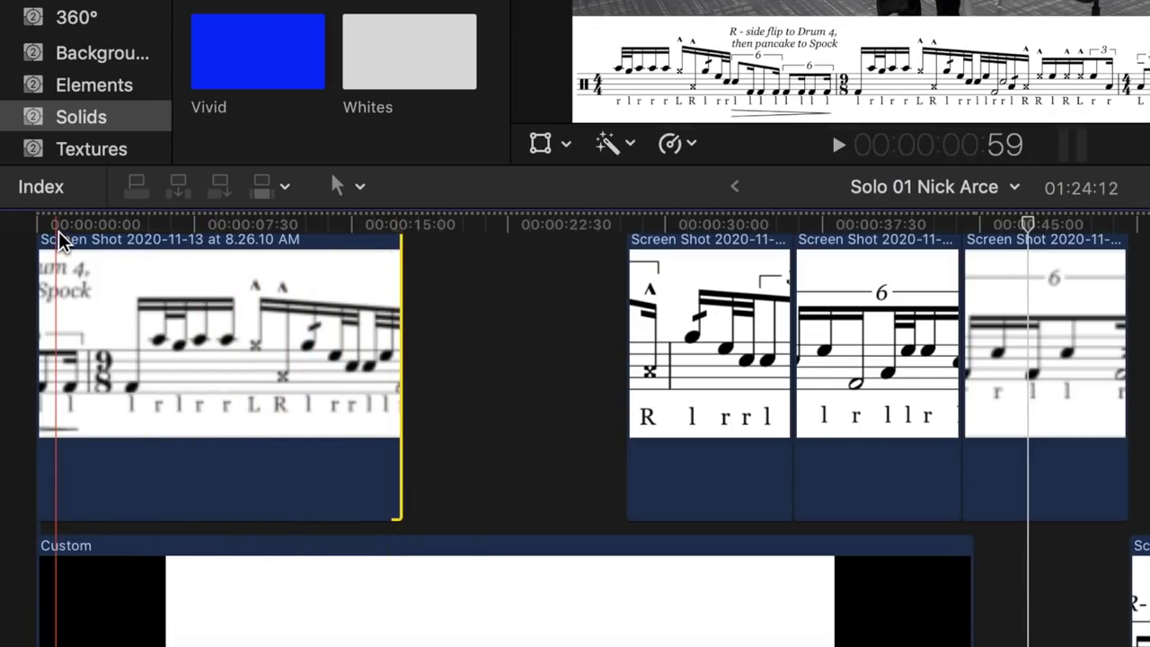
Cut and delete the first sheet-music clip's portion past about 7 seconds, where the second line starts
key("space")
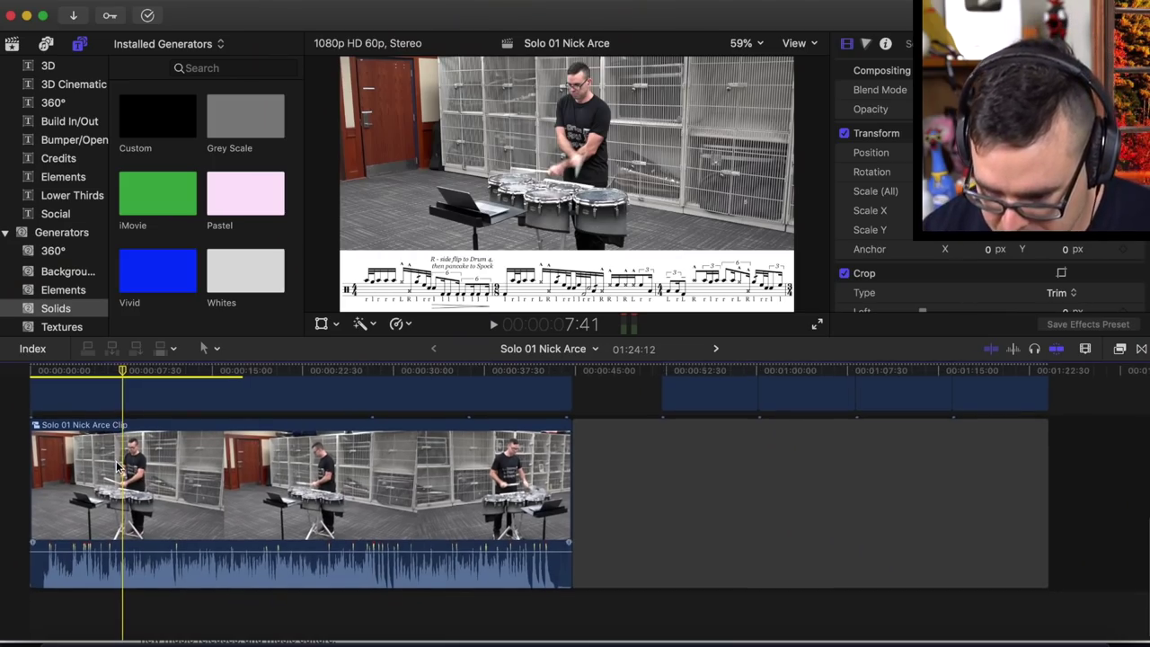
key("super+equal")
key("super+equal")
key("super+equal")
key("super+equal")
scroll(116, 461, "left", 6)
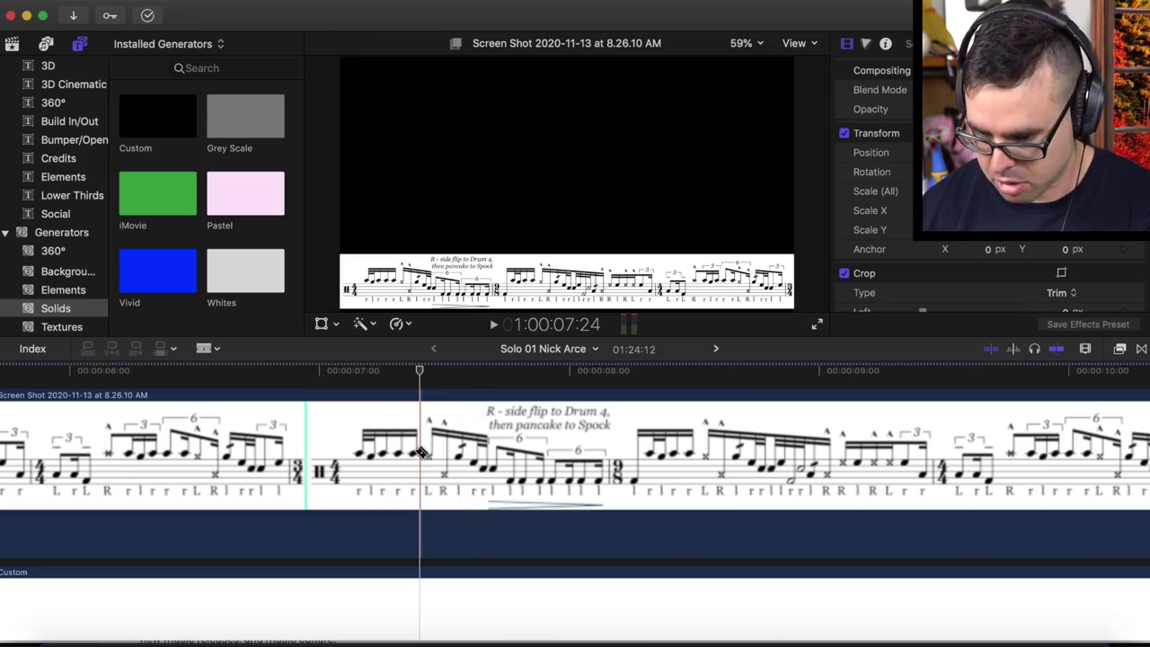
key("Delete")
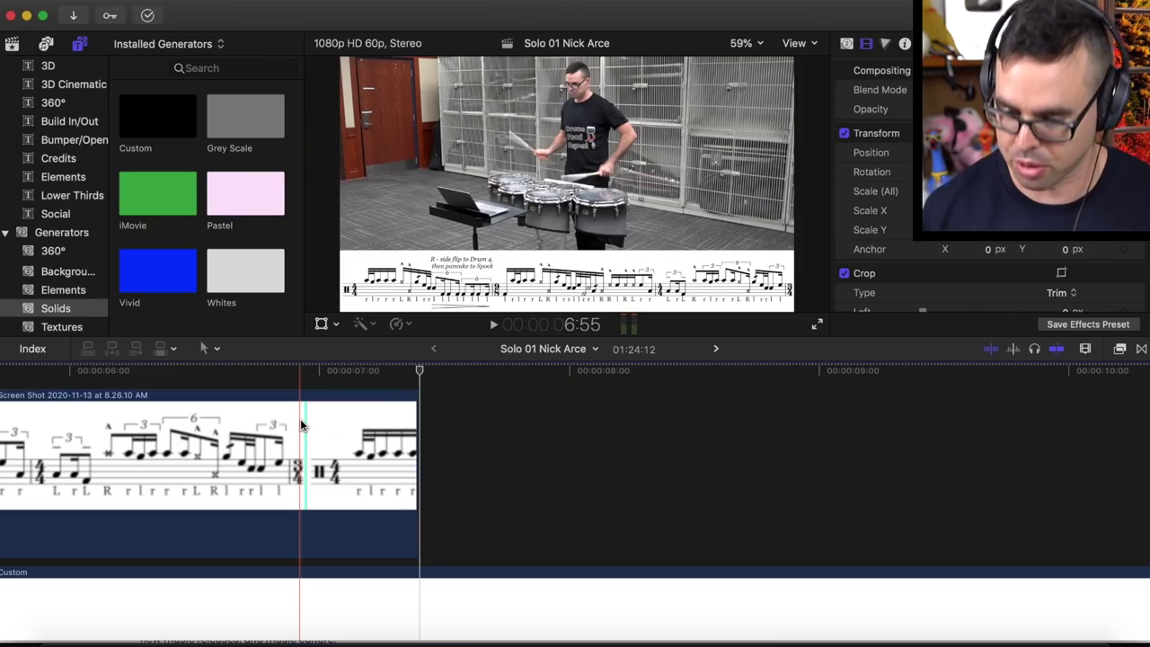
Trim the first sheet-music clip to end at 06:35 and butt the next screenshot clip against it
scroll(389, 465, "down", 2)
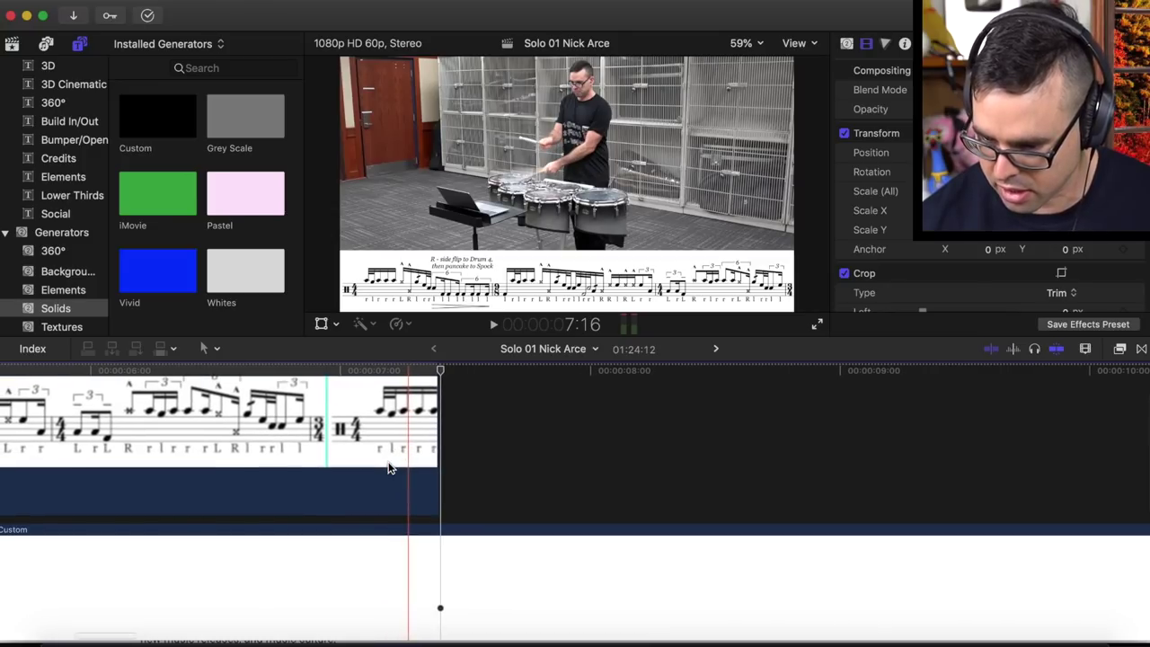
left_click_drag(436, 439, 309, 425)
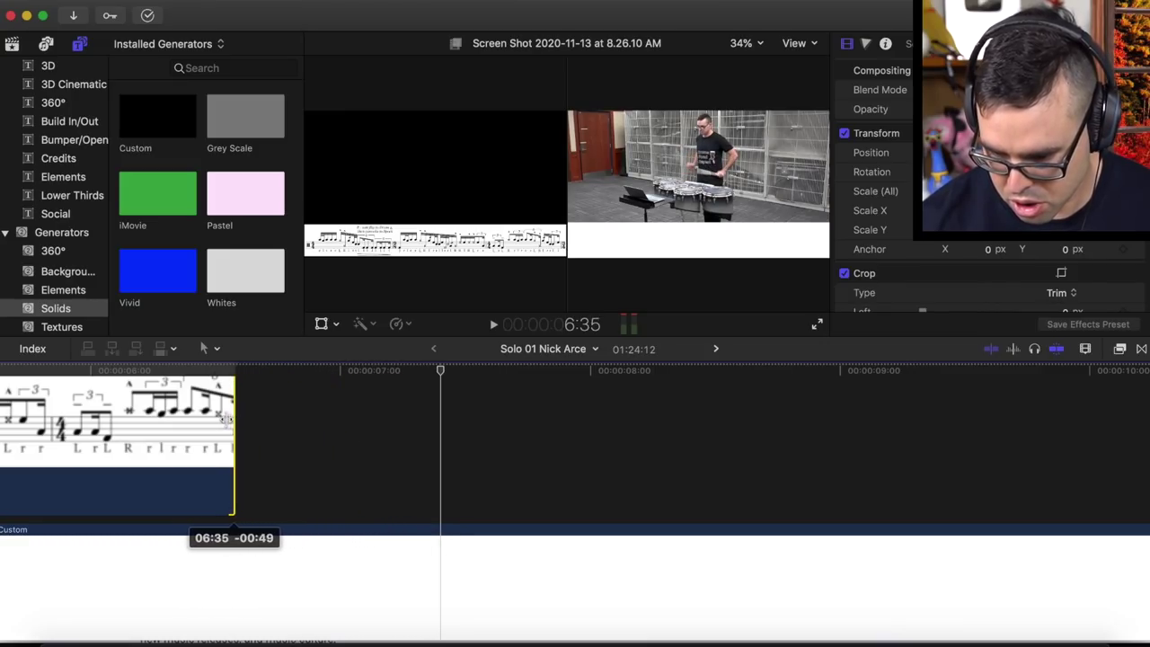
key("super+minus")
left_click_drag(154, 452, 73, 451)
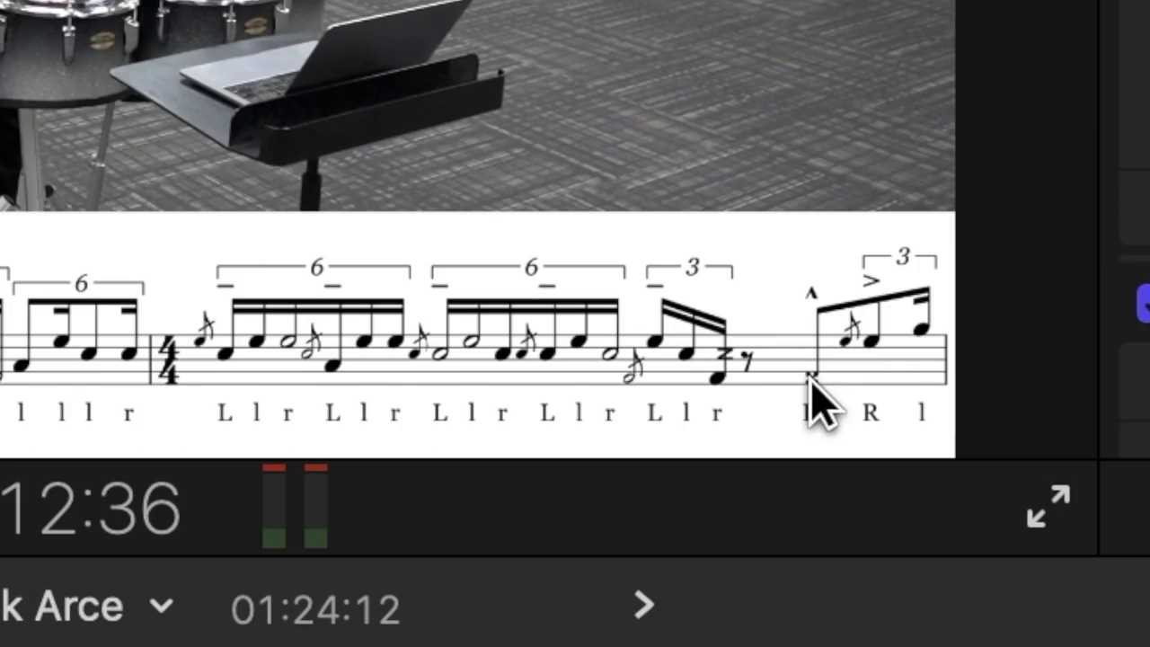
Drop a Custom solid at 00:00, stacked above the first sheet-music clip
scroll(371, 467, "down", 3)
scroll(159, 519, "down", 3)
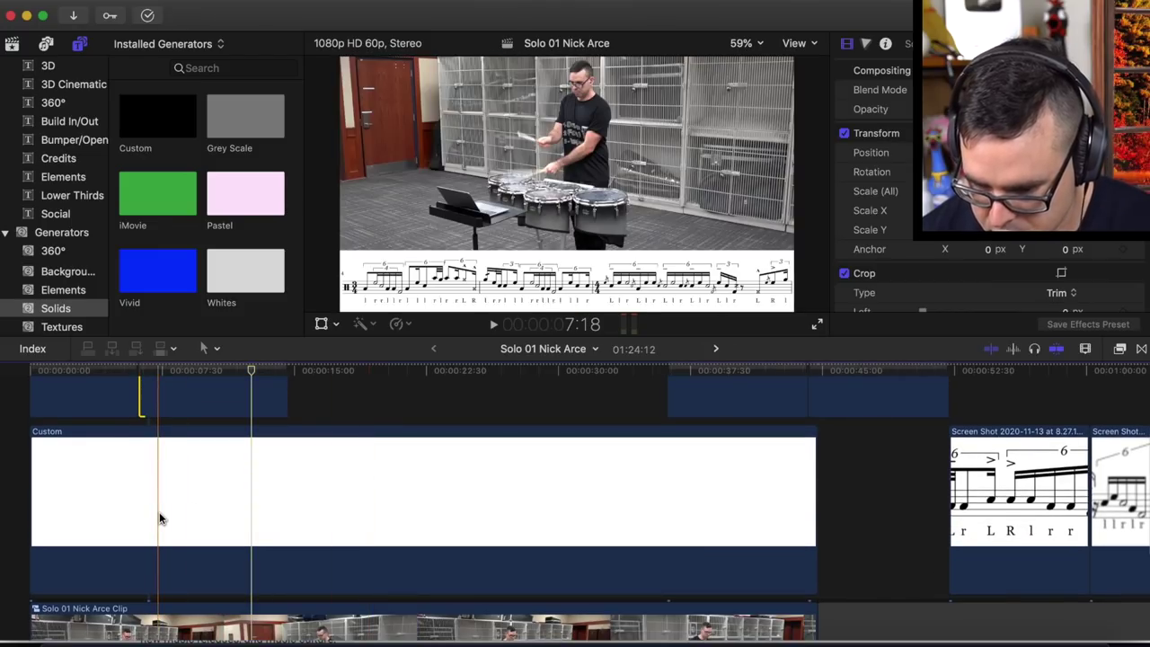
key("super+equal")
left_click(647, 503)
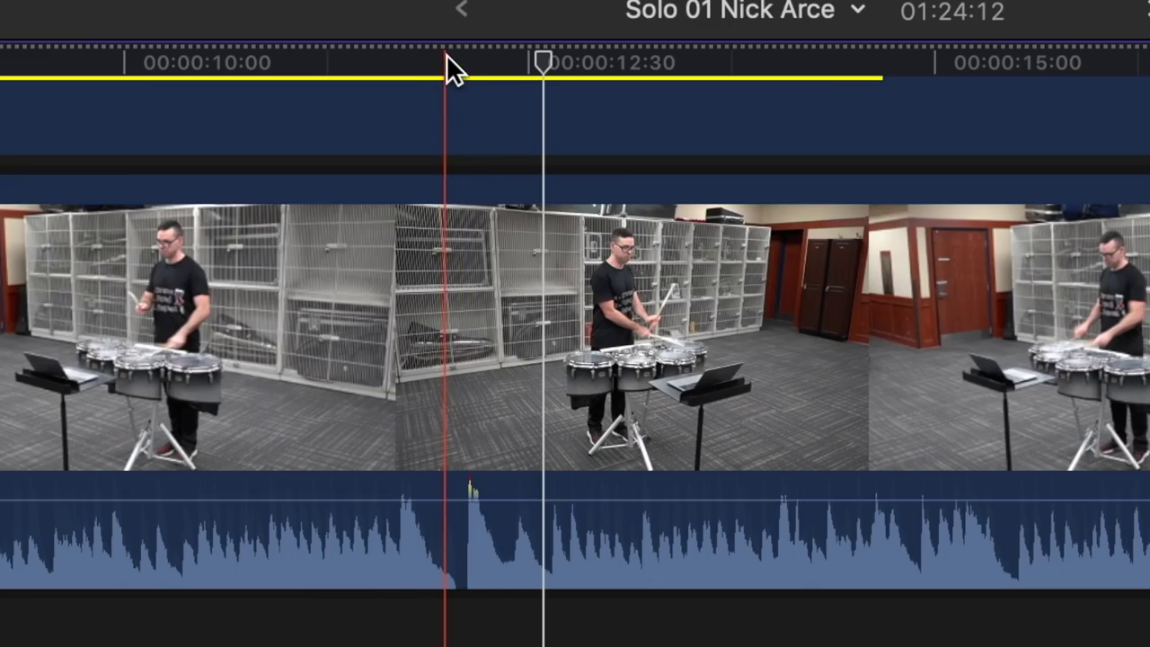
left_click(452, 61)
scroll(489, 319, "up", 5)
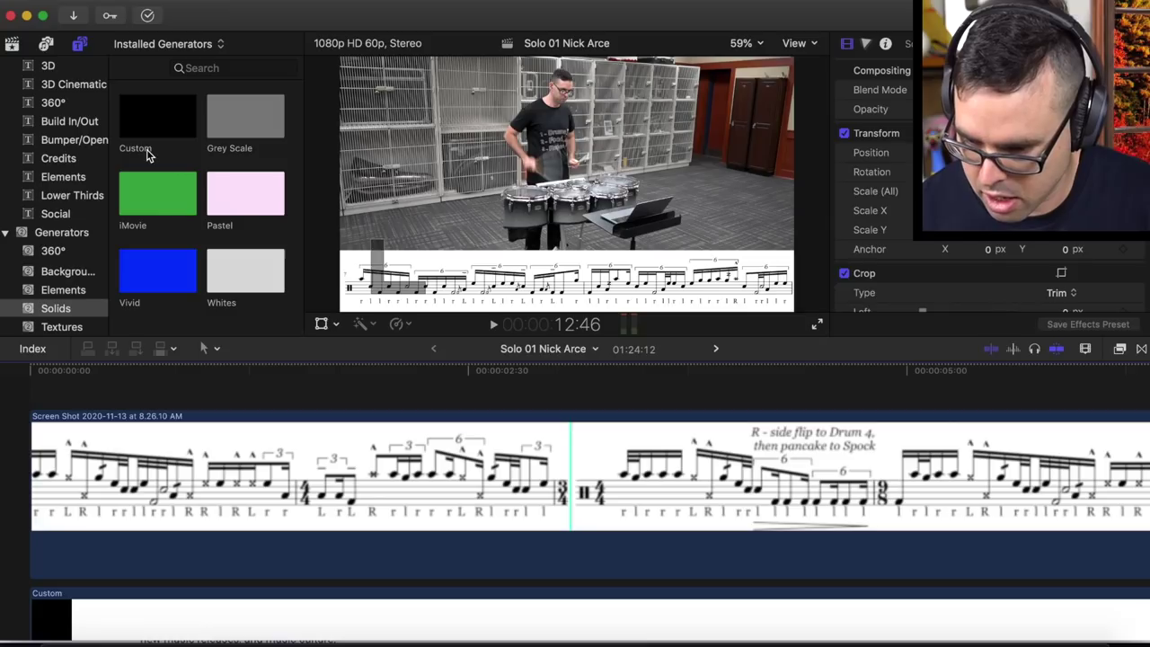
left_click_drag(100, 368, 36, 389)
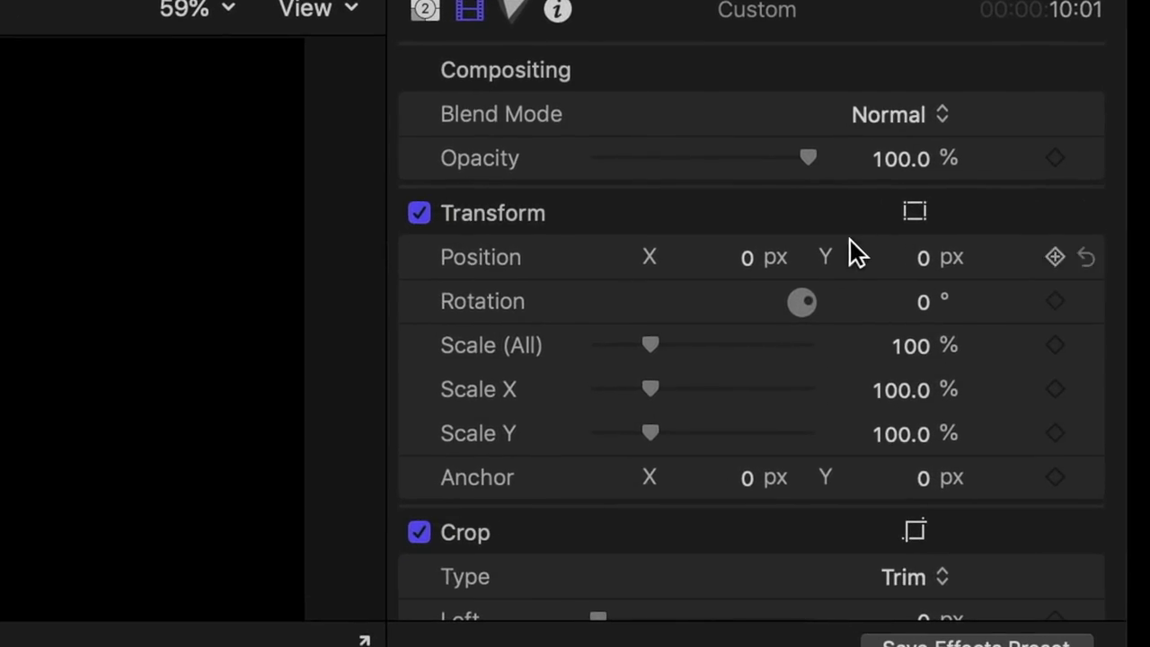
Give the solid Scale 22%, Scale X 1.67%, Position Y -413 px and 90% opacity
left_click_drag(653, 344, 615, 345)
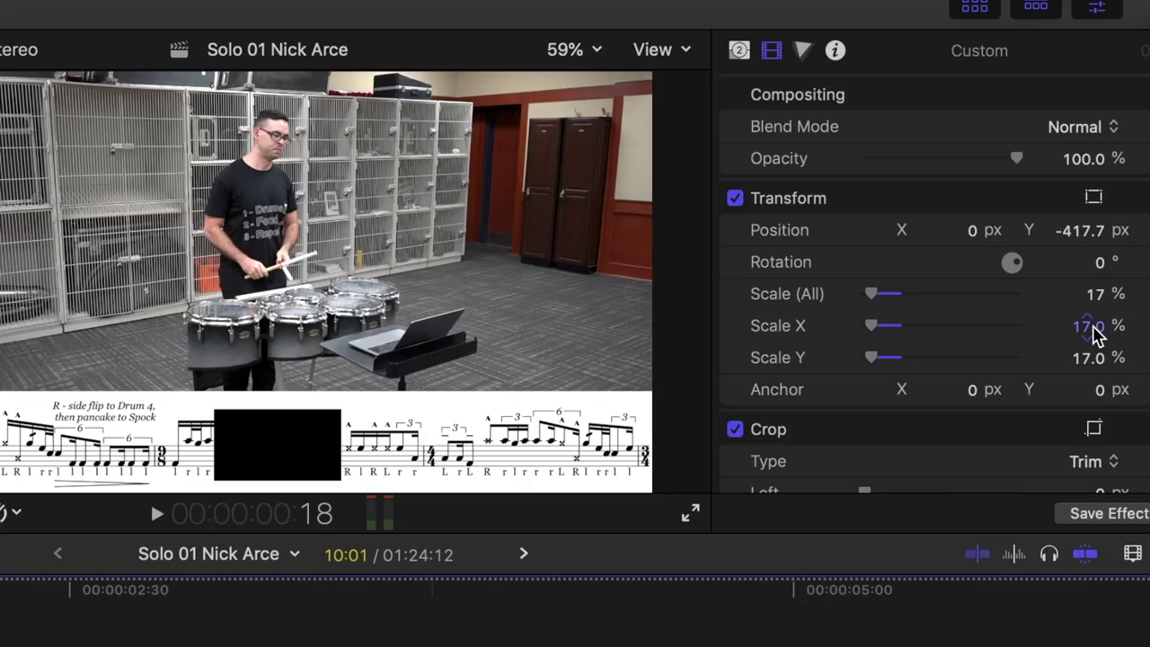
mouse_move(1088, 325)
left_mouse_down()
mouse_move(1088, 315)
mouse_move(1087, 327)
left_mouse_up()
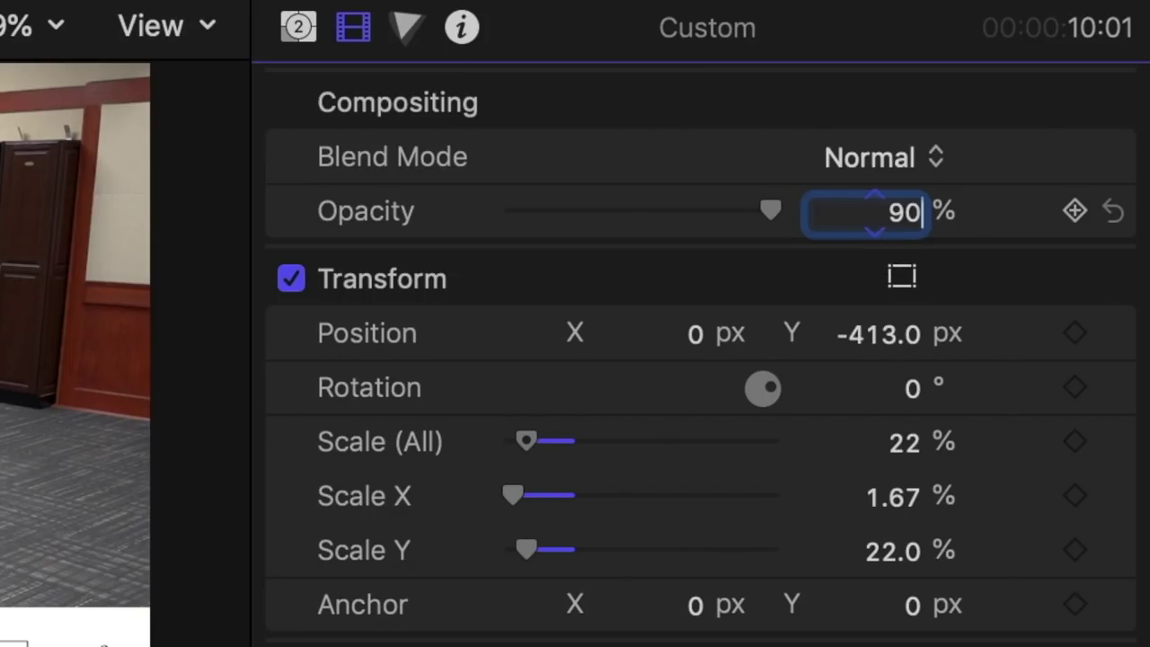
key("Return")
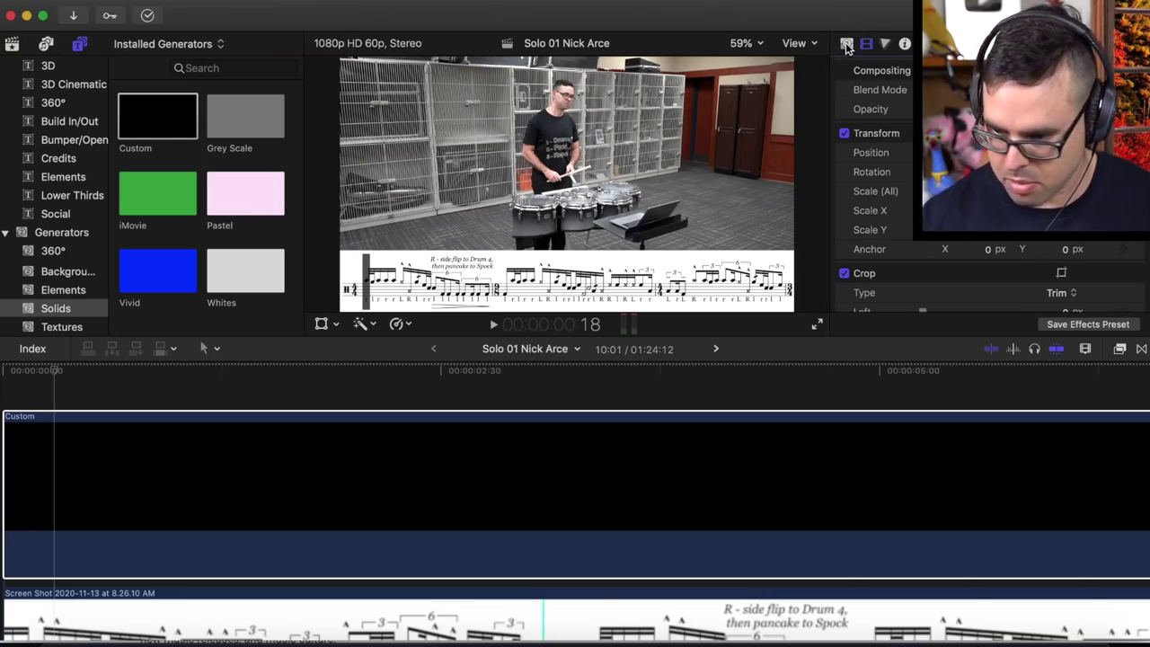
Set the Custom solid's Color to purple in the Generator inspector and scrub to check the bar
left_click(770, 46)
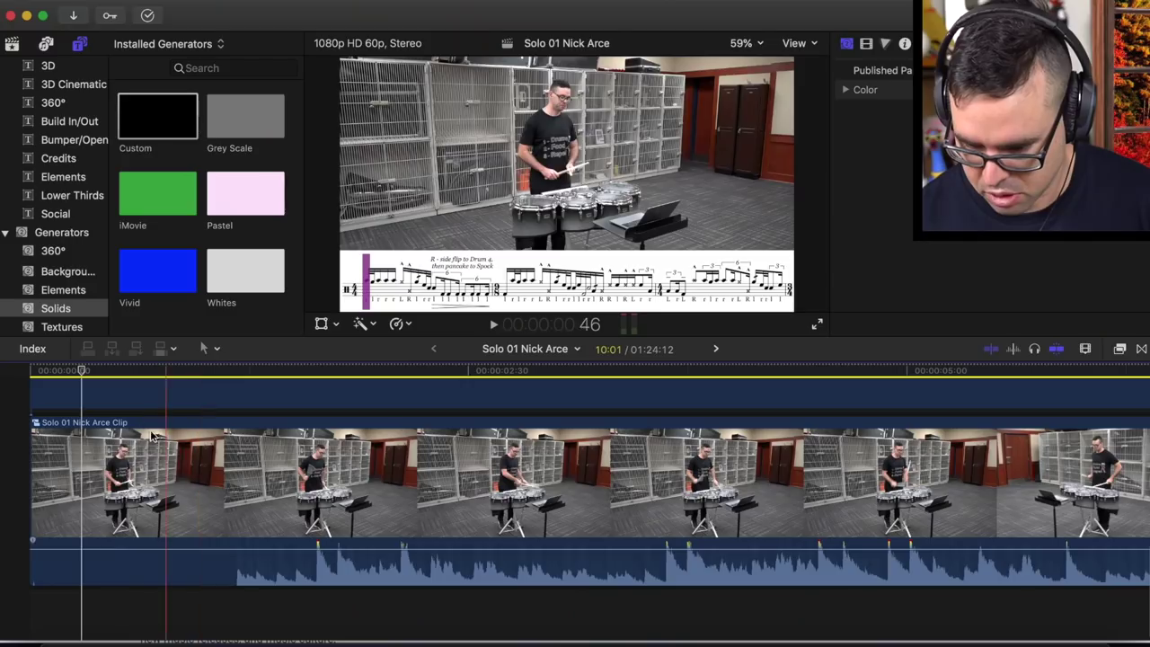
left_click_drag(99, 372, 238, 374)
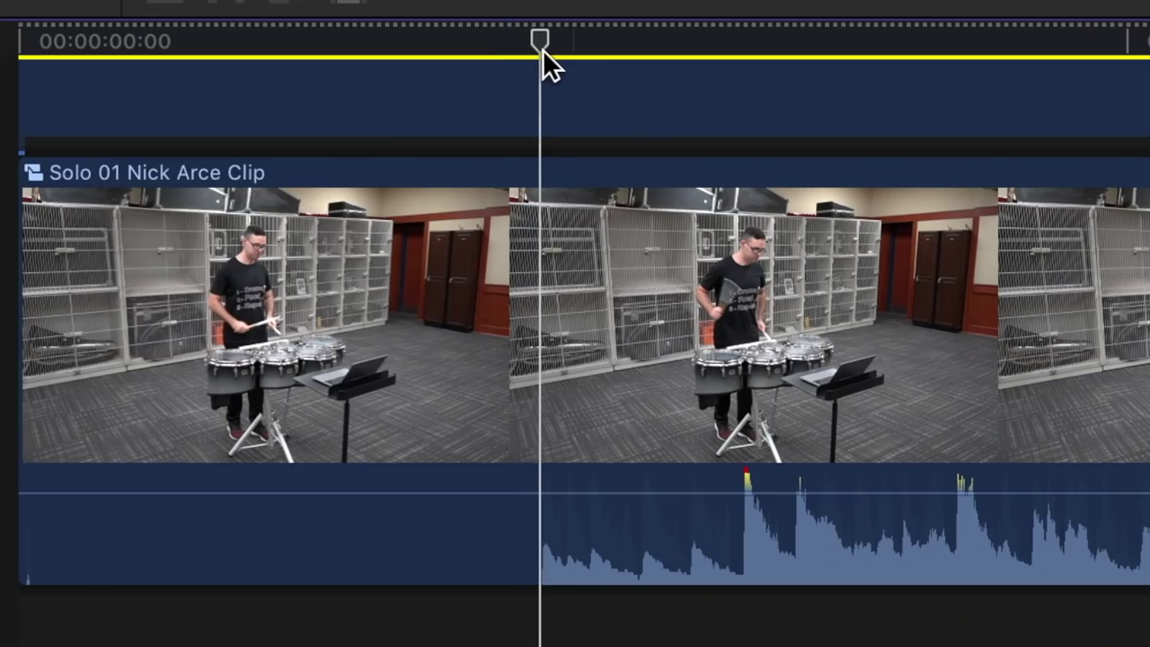
mouse_move(542, 50)
left_mouse_down()
mouse_move(549, 42)
mouse_move(543, 53)
left_mouse_up()
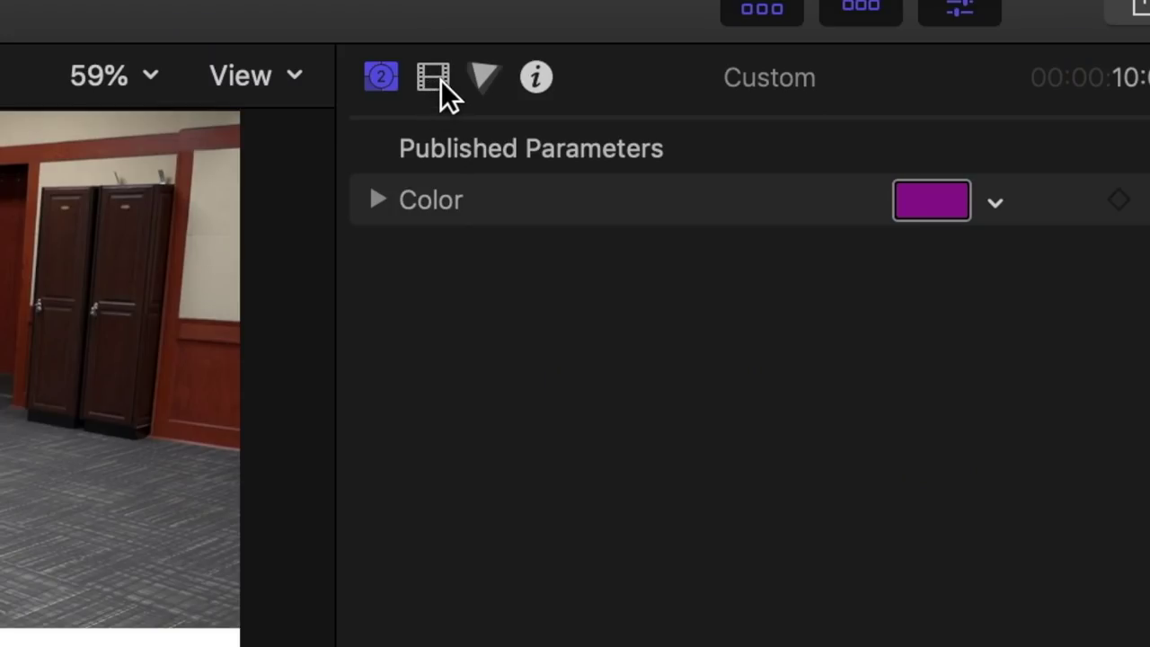
Add a start Position keyframe to the bar and trim the Custom clip to end with the first sheet-music clip
left_click(868, 45)
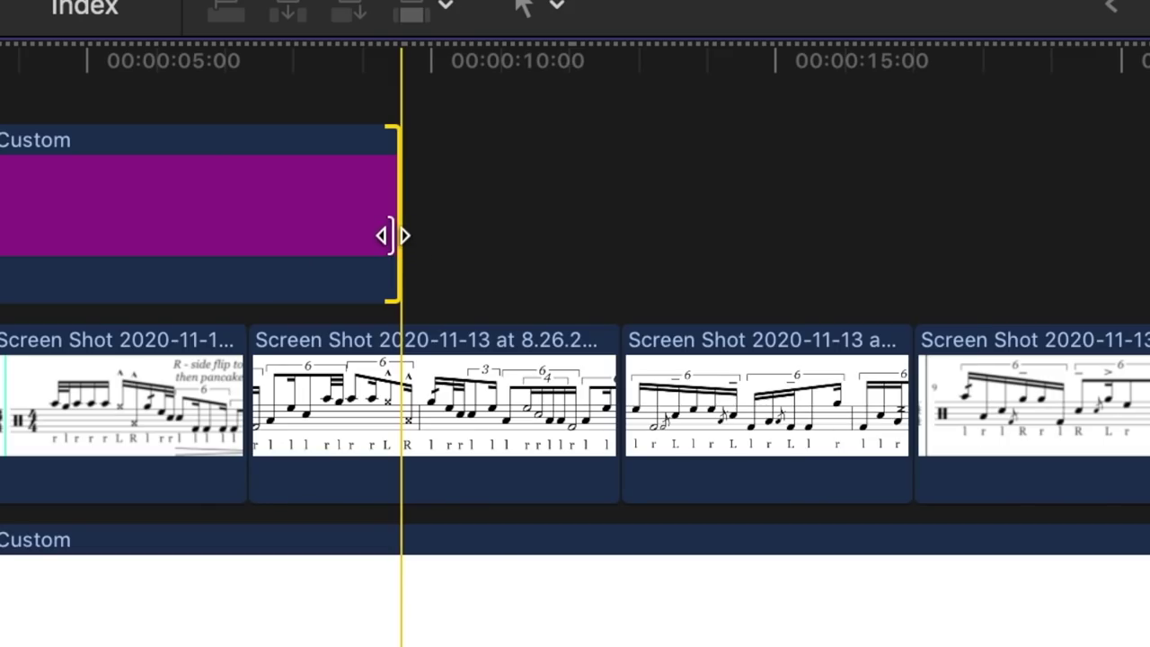
left_click_drag(393, 235, 235, 241)
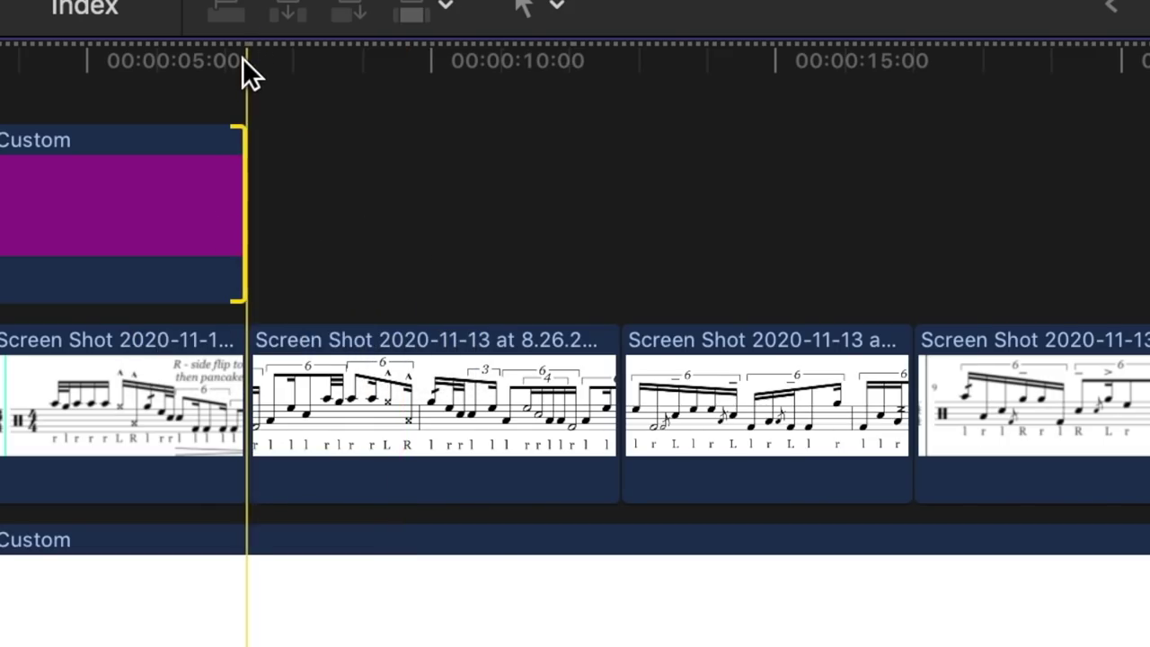
key("super+equal")
key("super+equal")
key("super+equal")
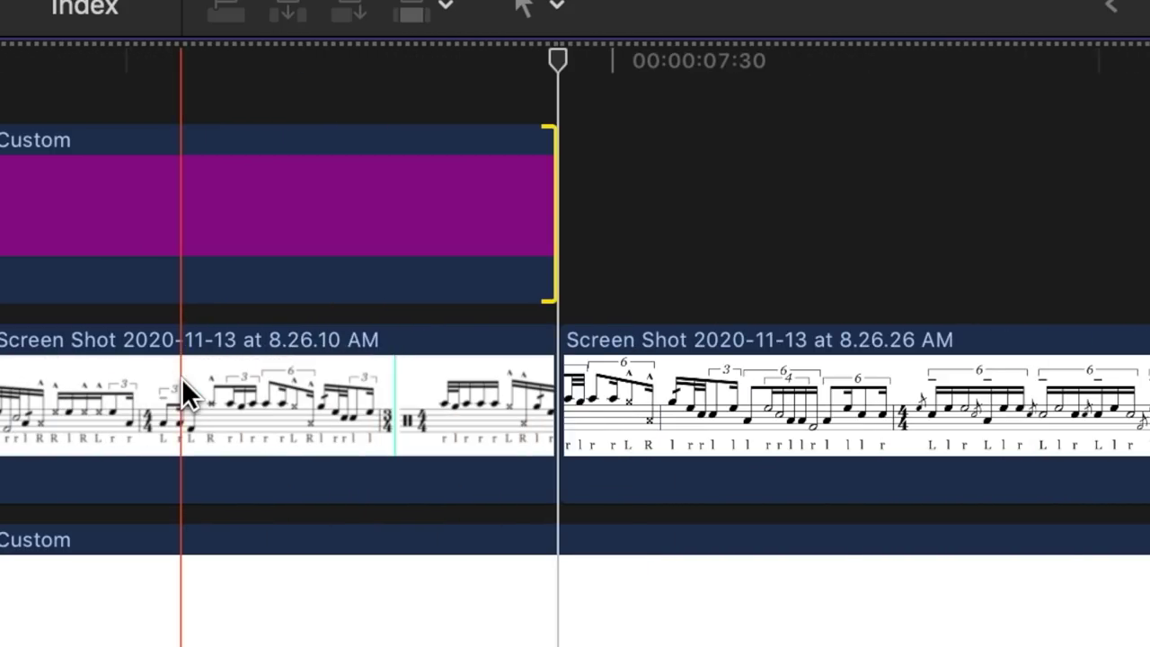
key("super+equal")
scroll(965, 369, "down", 10)
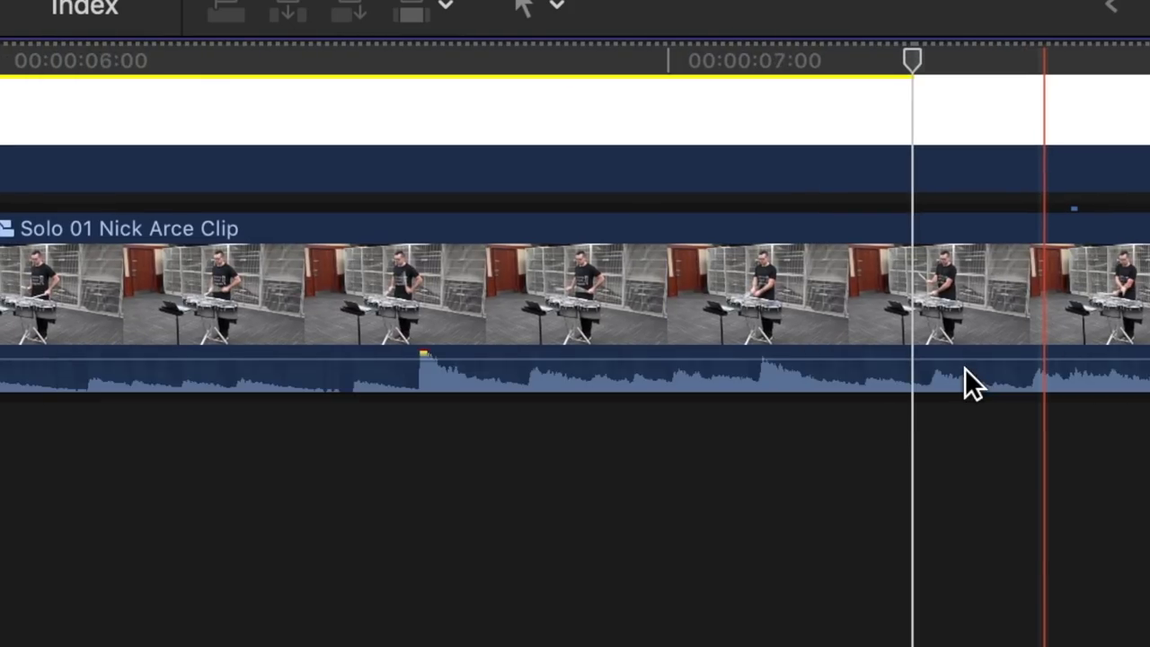
scroll(937, 264, "up", 5)
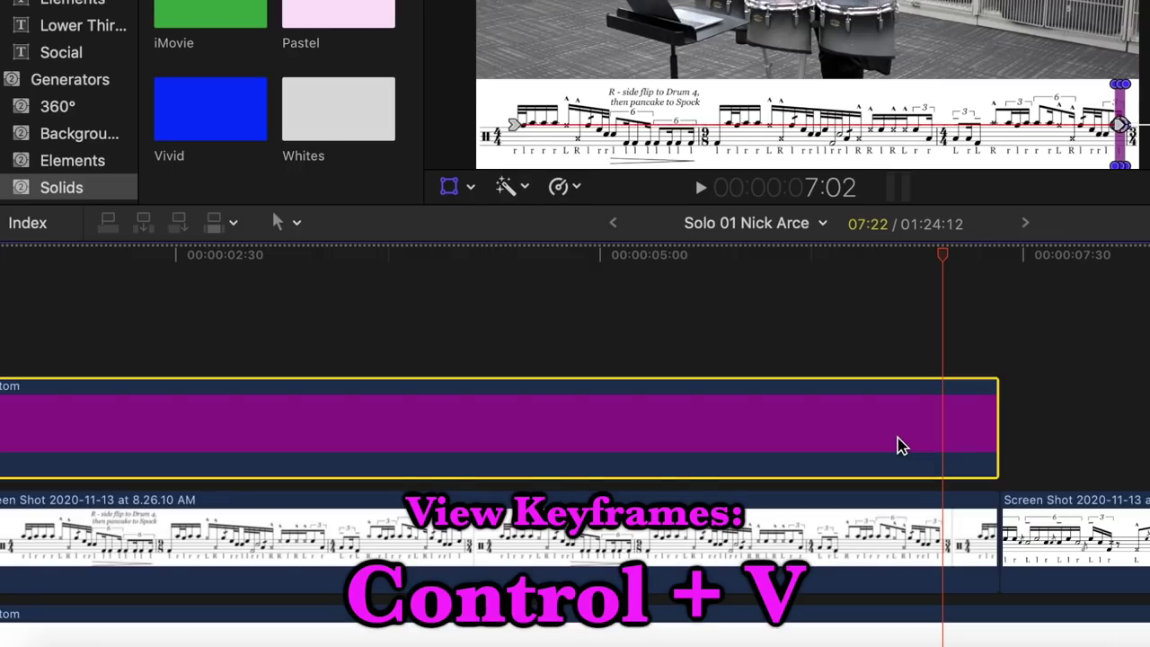
Move the last Transform: Position keyframe to the clip's end and show the Transform controls in the viewer
key("ctrl+v")
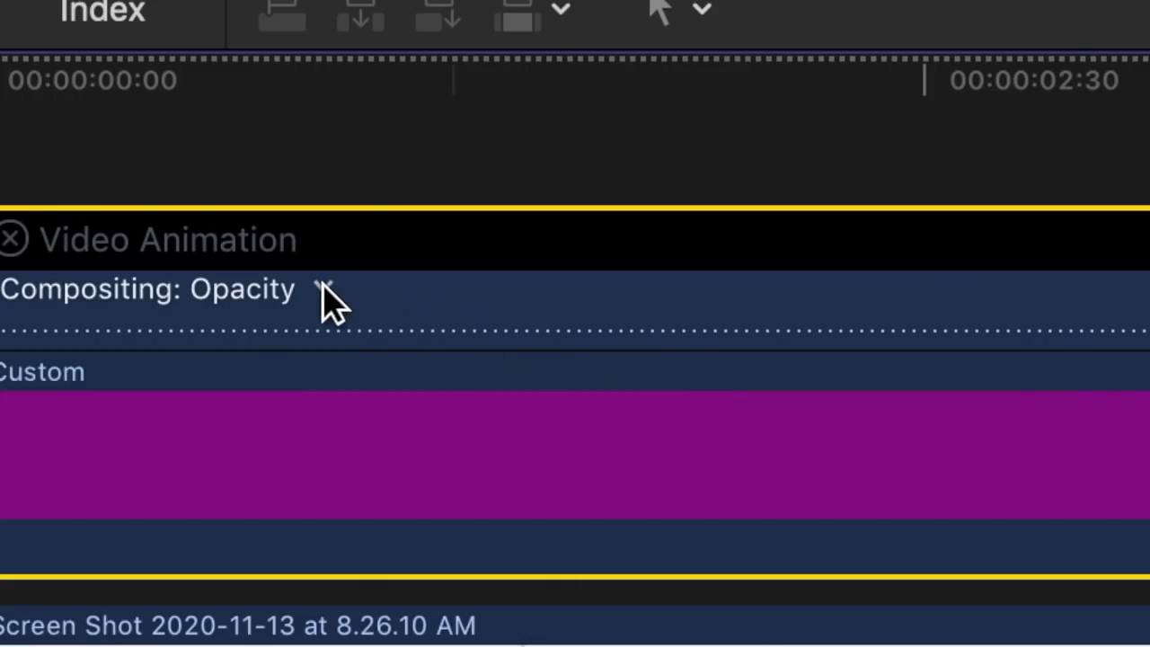
left_click(322, 288)
mouse_move(539, 469)
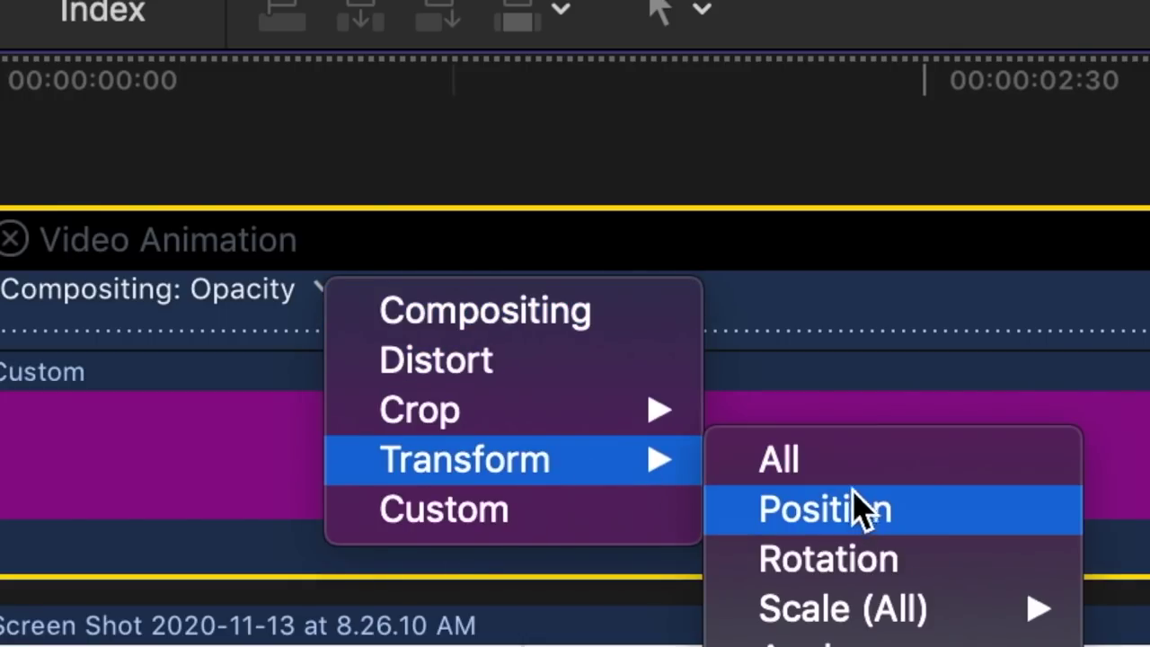
left_click(854, 509)
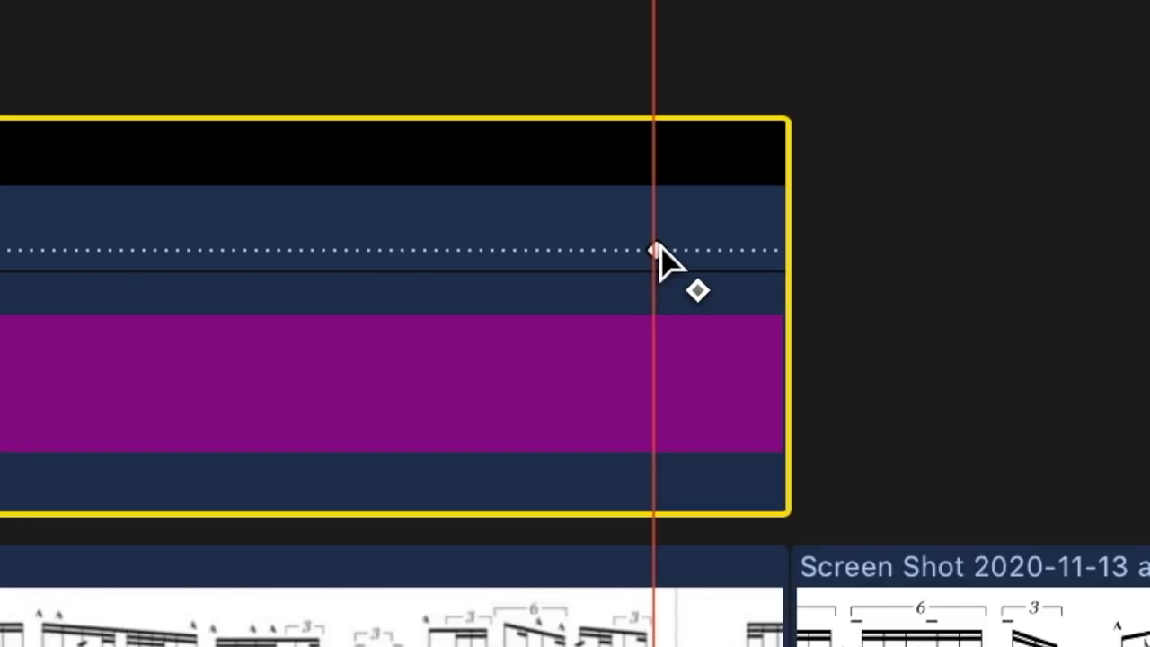
left_click_drag(657, 248, 834, 256)
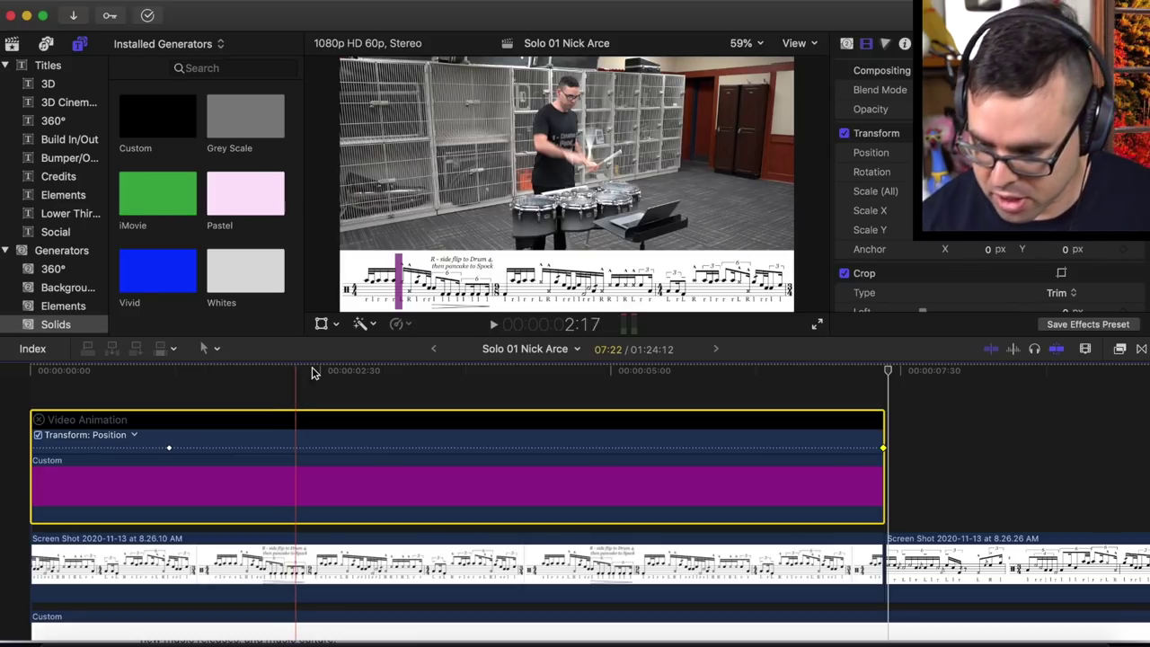
left_click(335, 326)
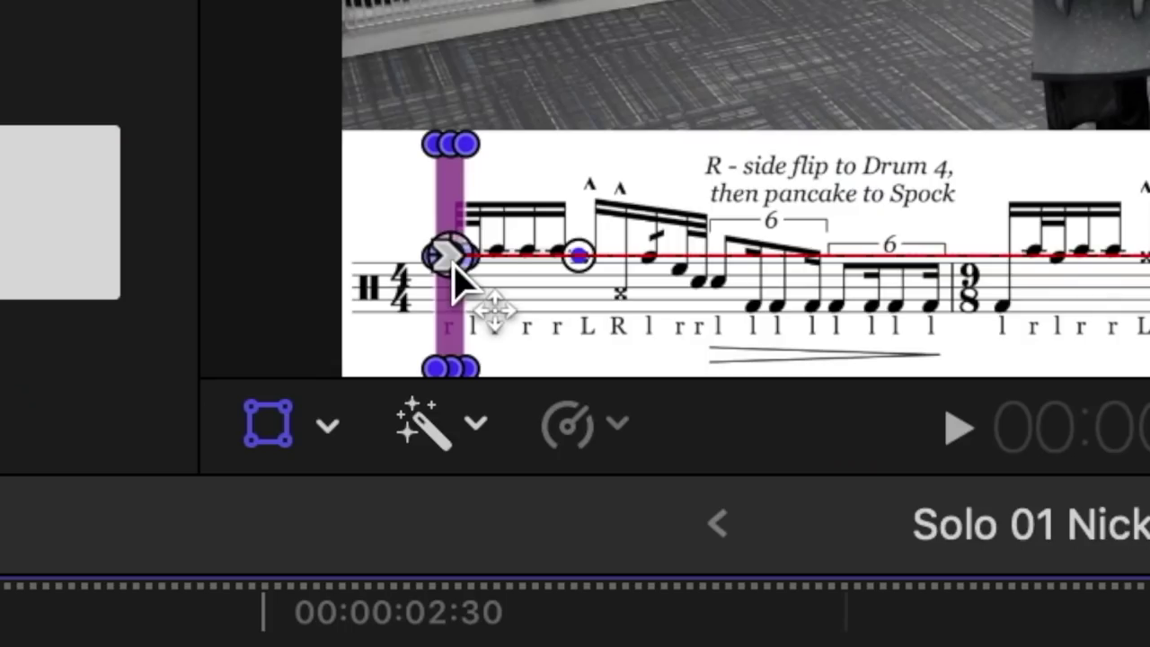
Make the start and end position keyframes Linear, then play back to check the sweep
right_click(454, 262)
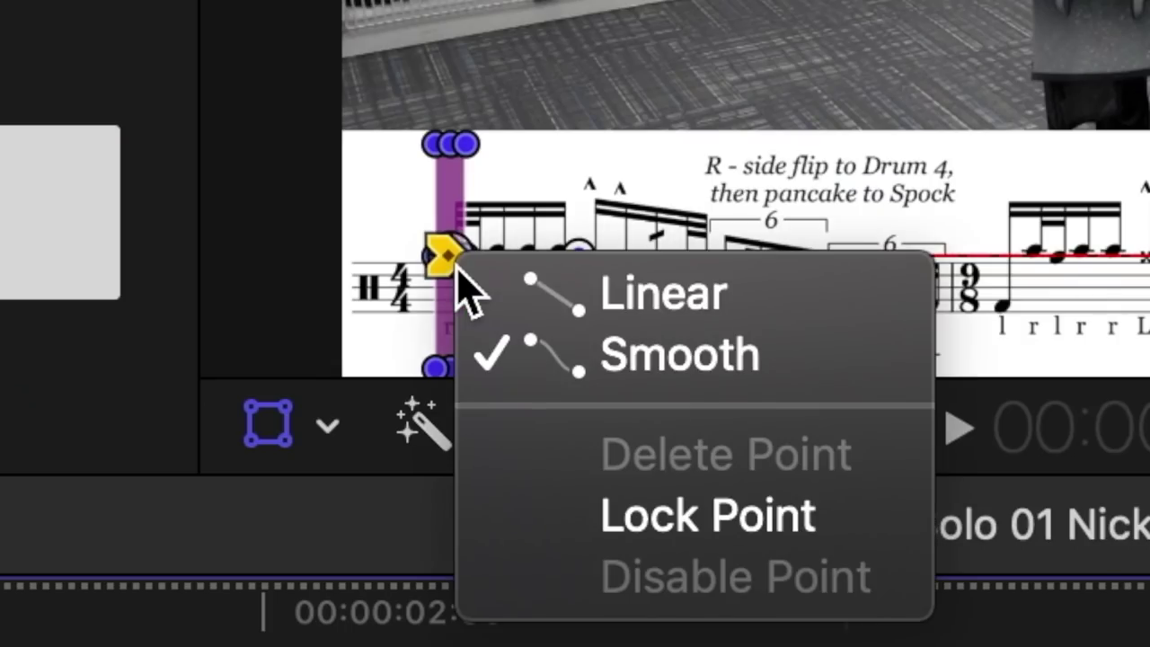
left_click(584, 305)
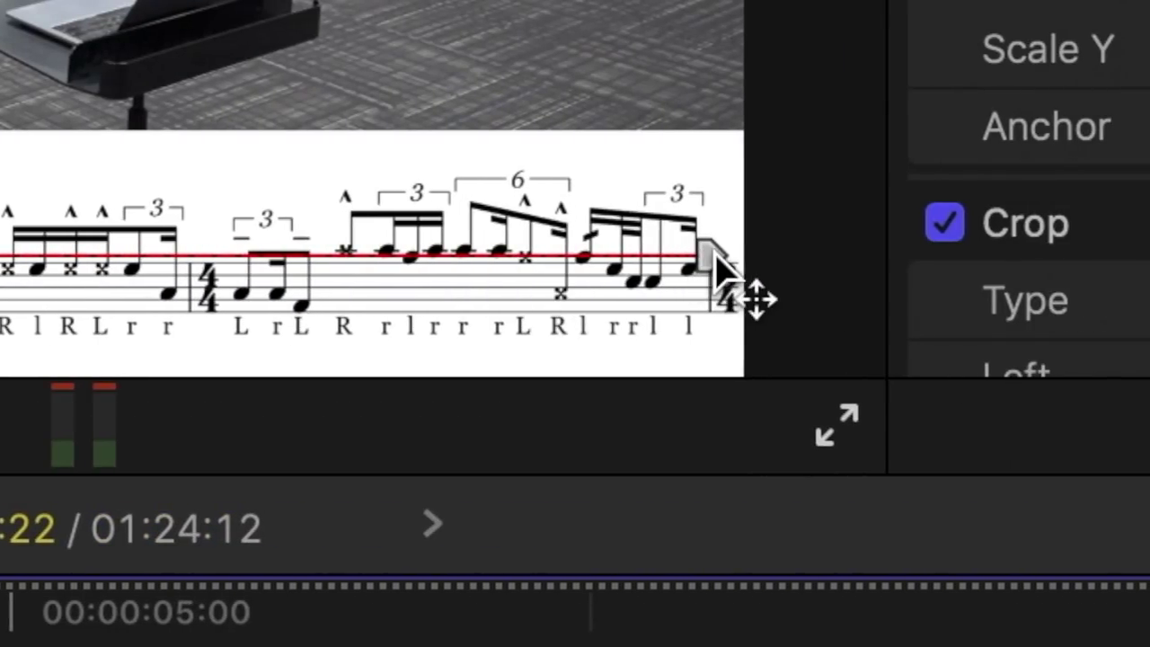
right_click(716, 261)
left_click(938, 306)
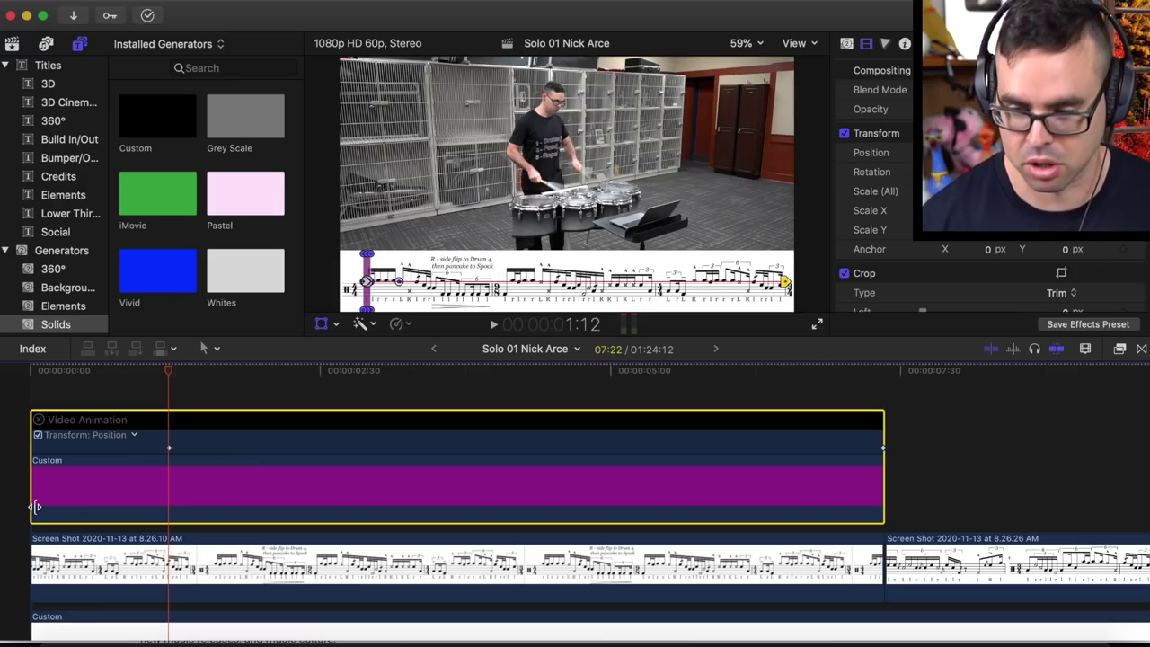
key("space")
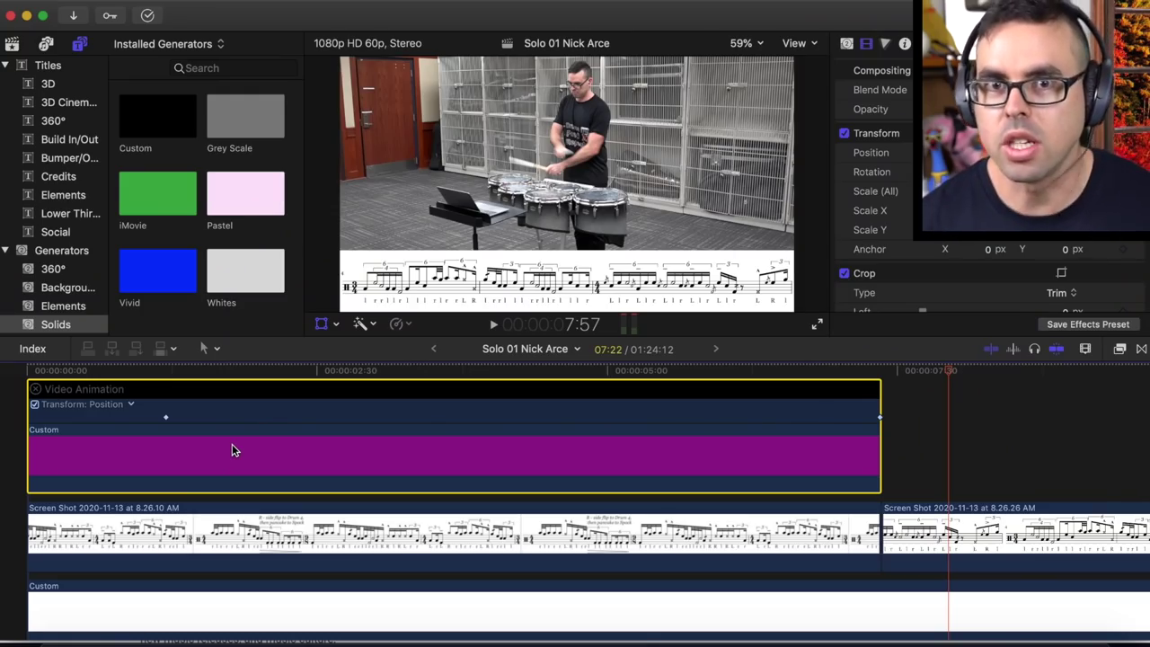
left_click_drag(198, 374, 290, 382)
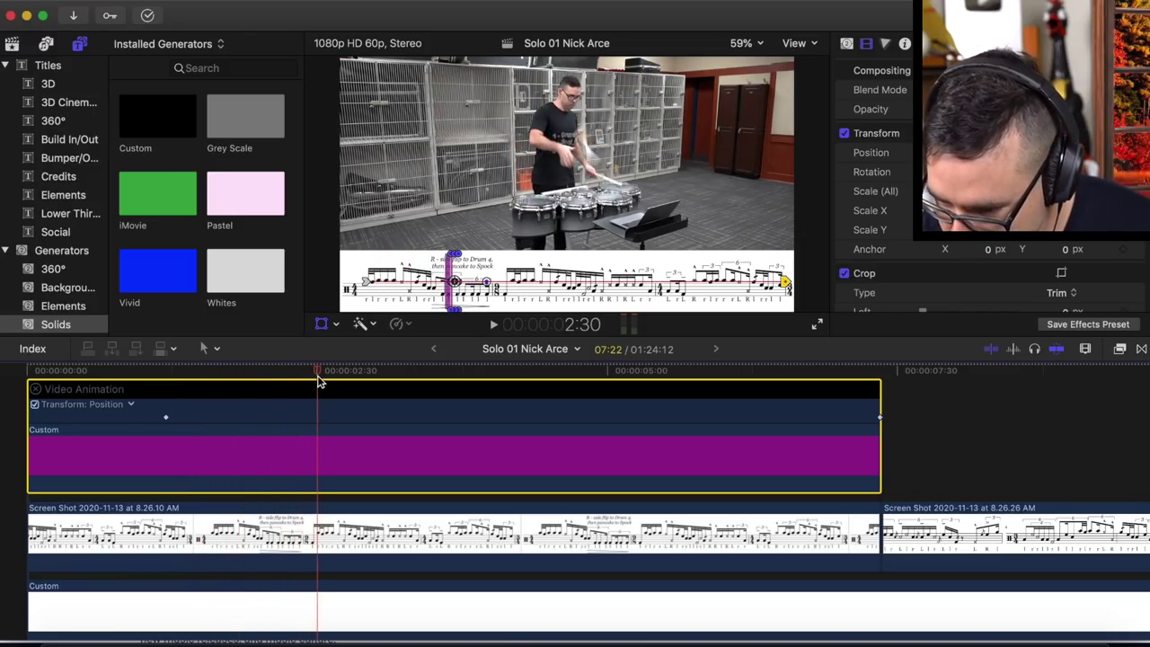
scroll(326, 495, "down", 5)
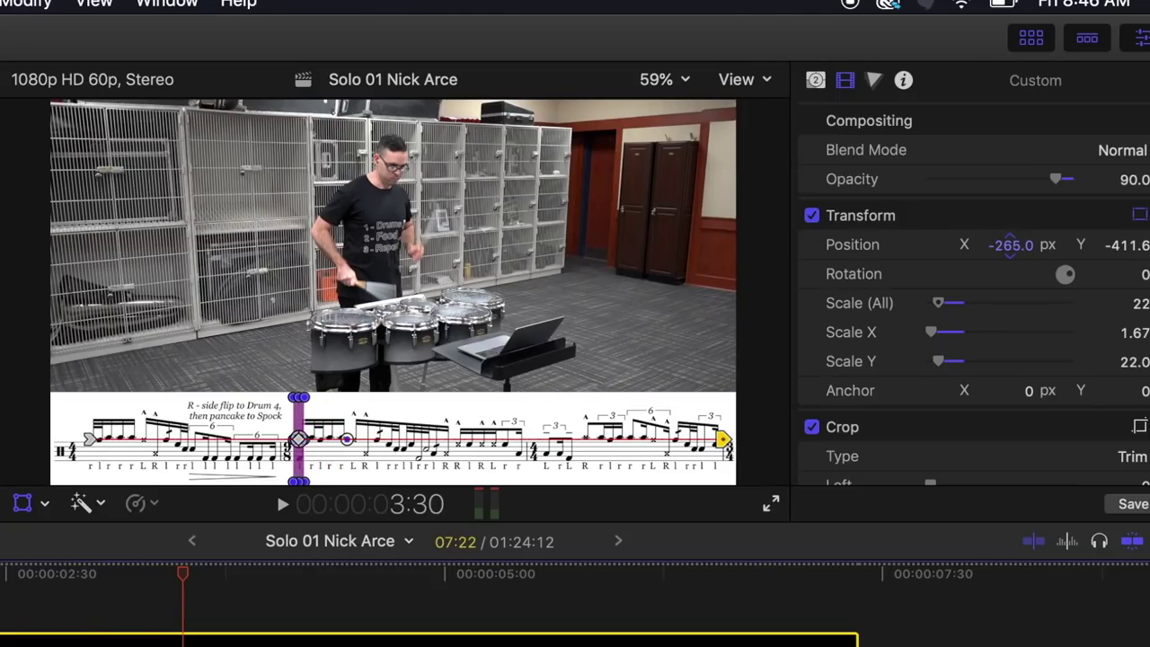
Make the middle position keyframe Linear, hide the animation view, and select the purple Custom clip
left_click(298, 440)
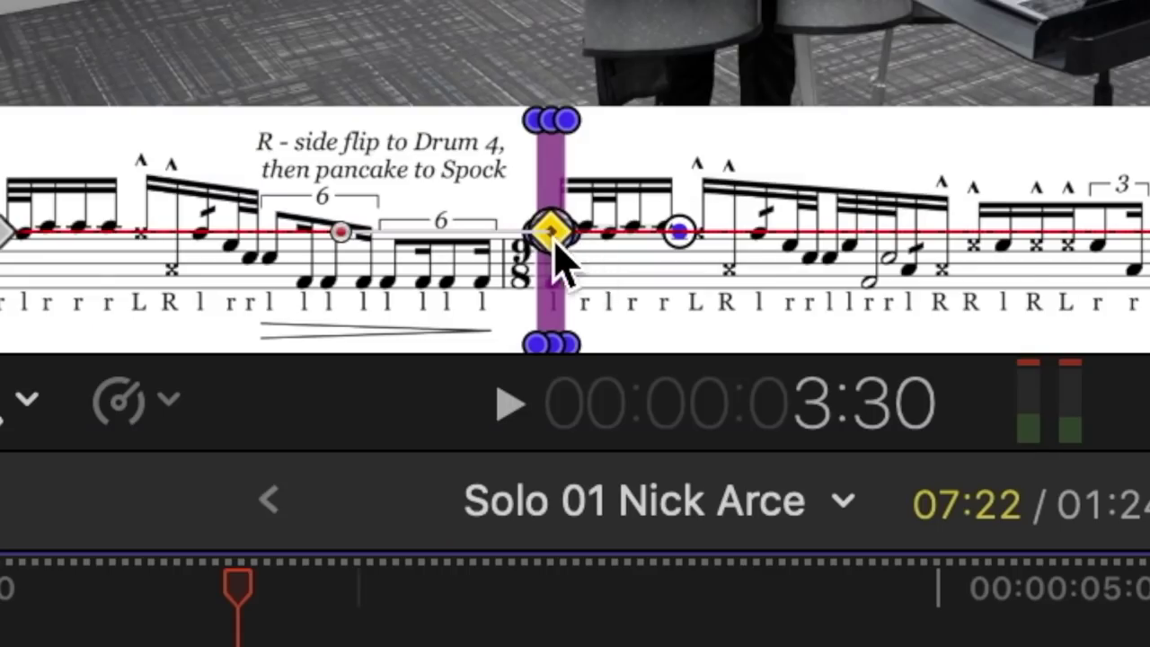
right_click(550, 236)
left_click(732, 289)
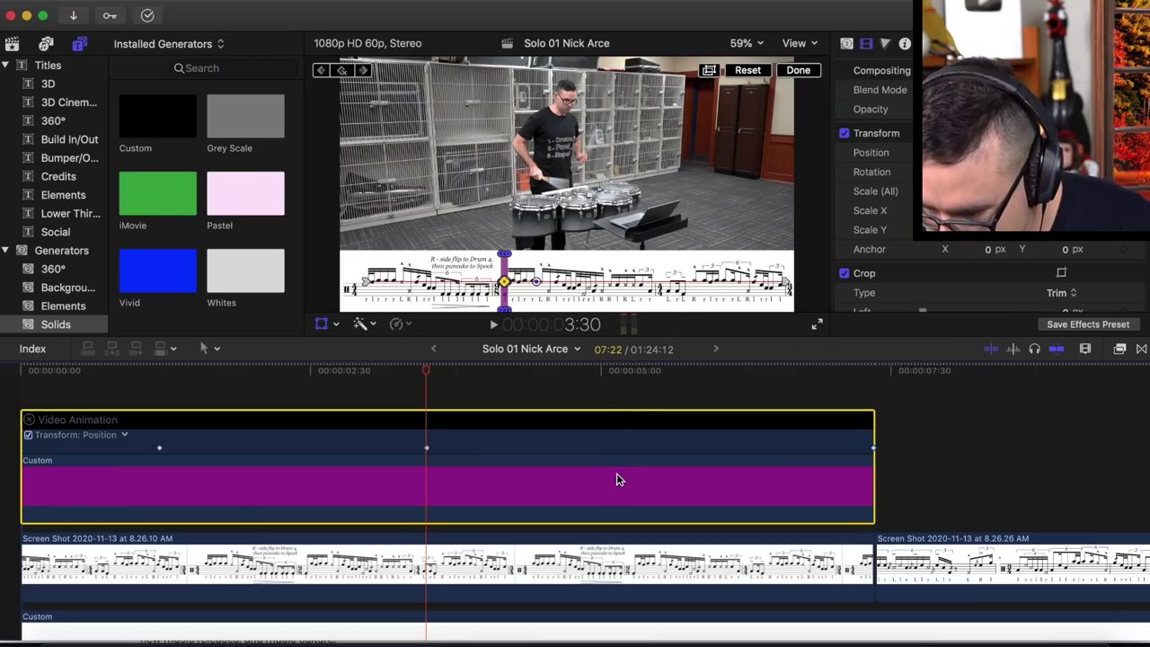
key("ctrl+v")
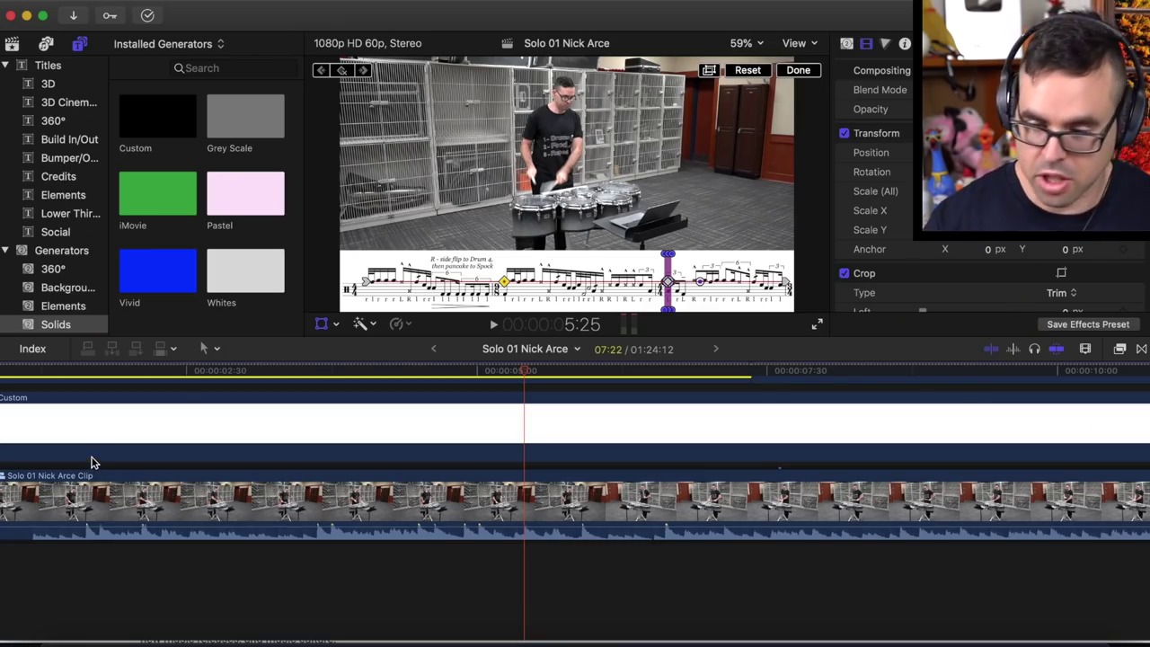
key("ctrl+v")
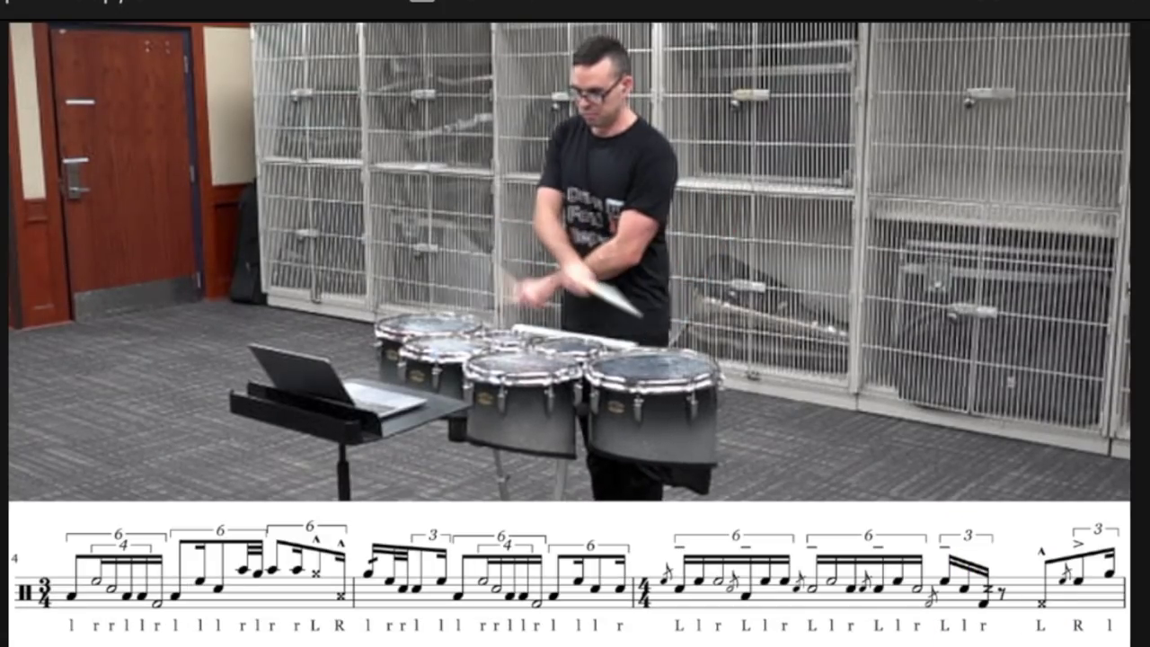
key("shift+t")
left_click(490, 447)
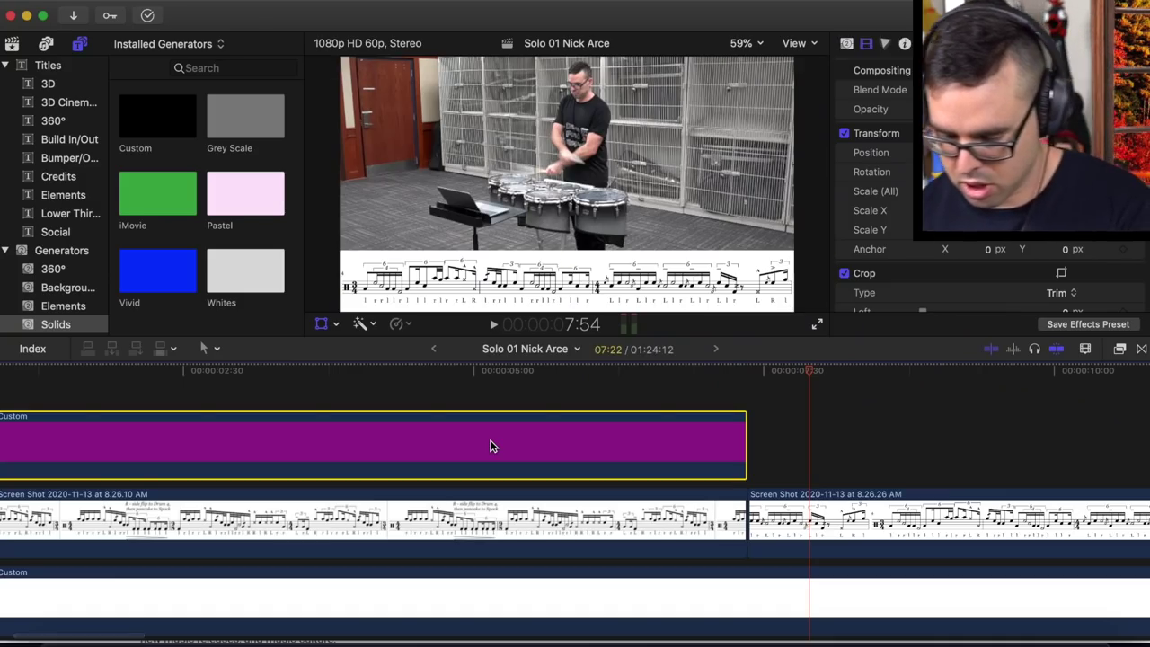
Trim the second purple clip's start to 07:22 and delete its surplus Position keyframes
left_click(747, 372)
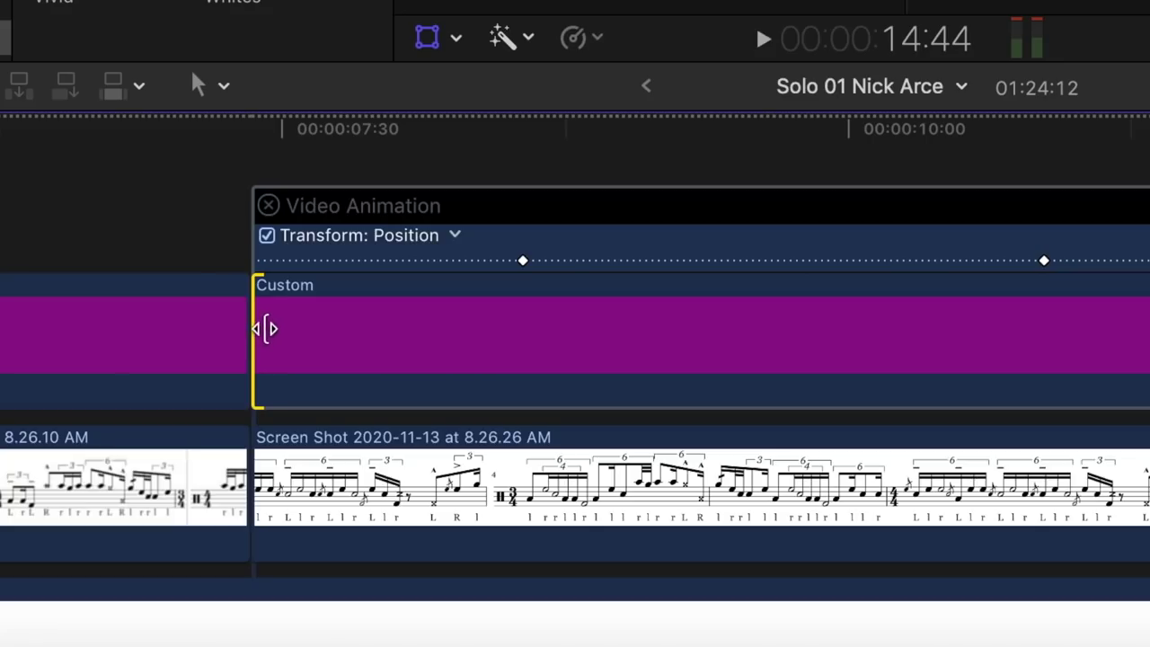
left_click_drag(236, 474, 260, 473)
left_click_drag(310, 330, 536, 311)
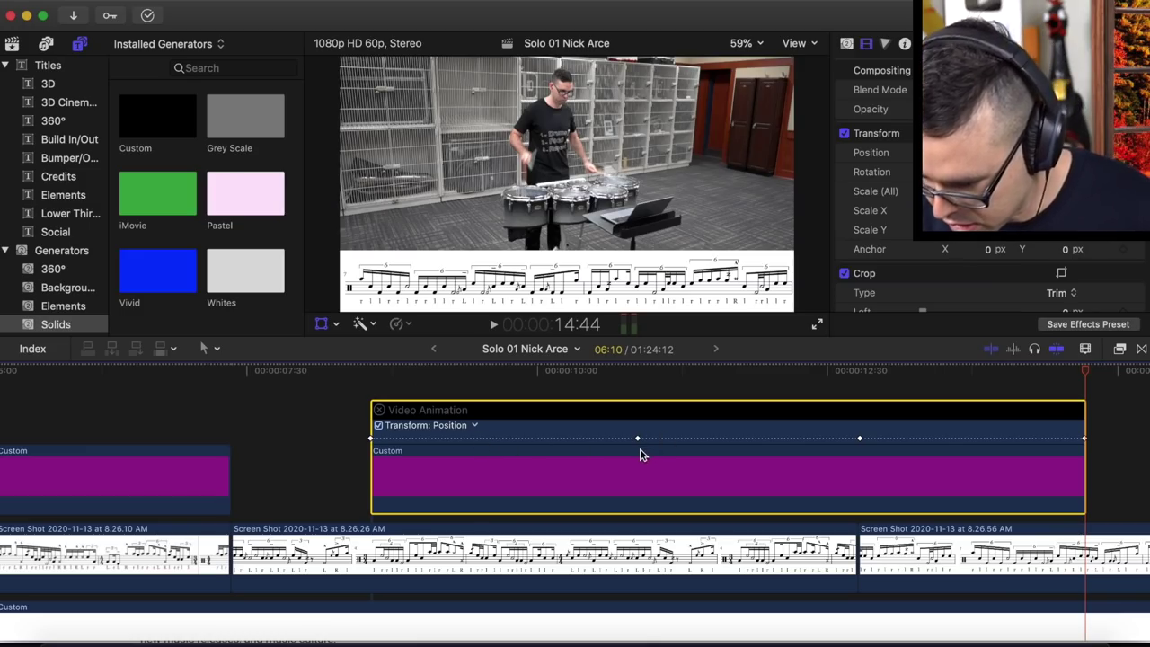
key("Delete")
left_click(859, 438)
key("Delete")
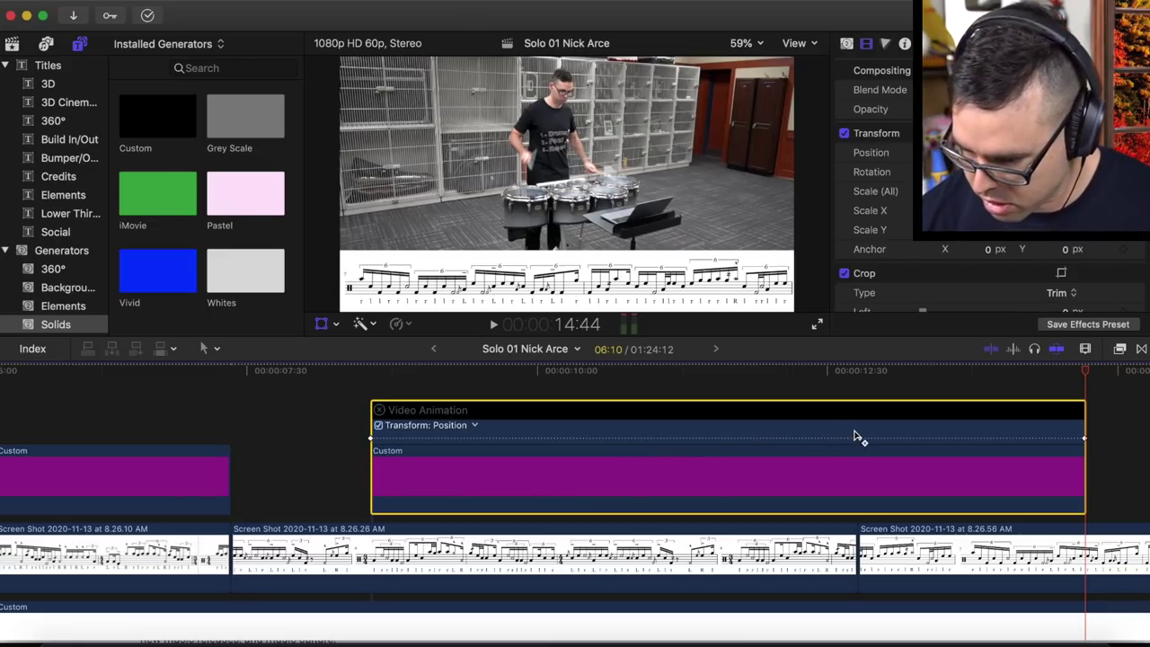
key("Delete")
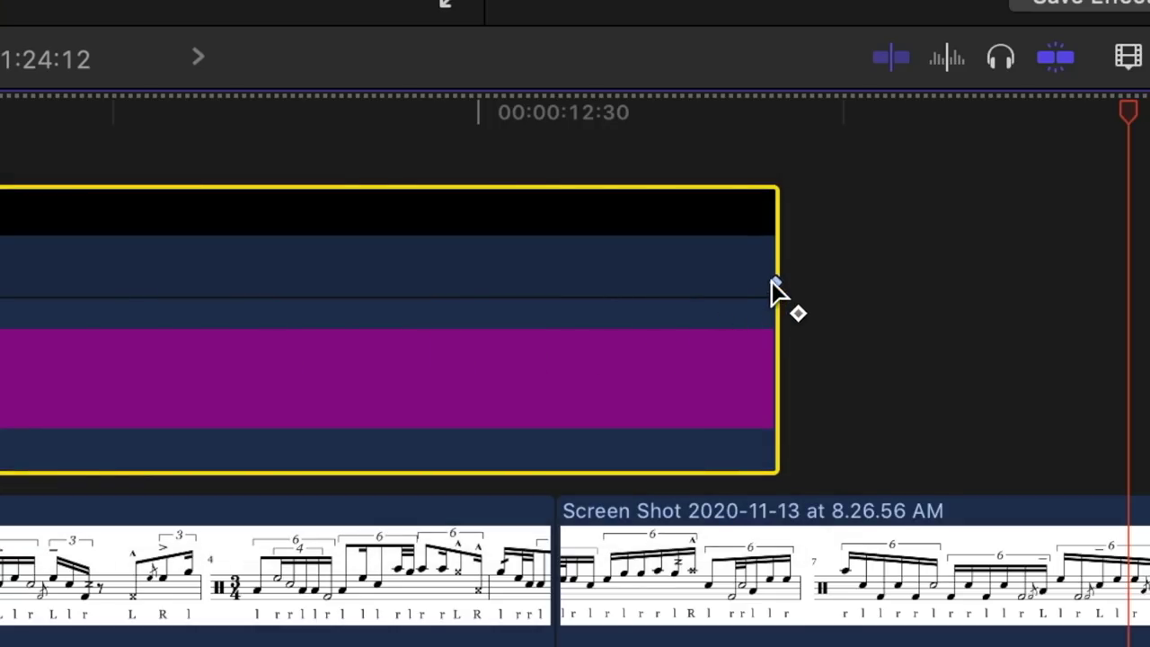
Move the end position keyframe earlier, shorten the clip end, and play back the second line's sweep
left_click_drag(720, 284, 586, 305)
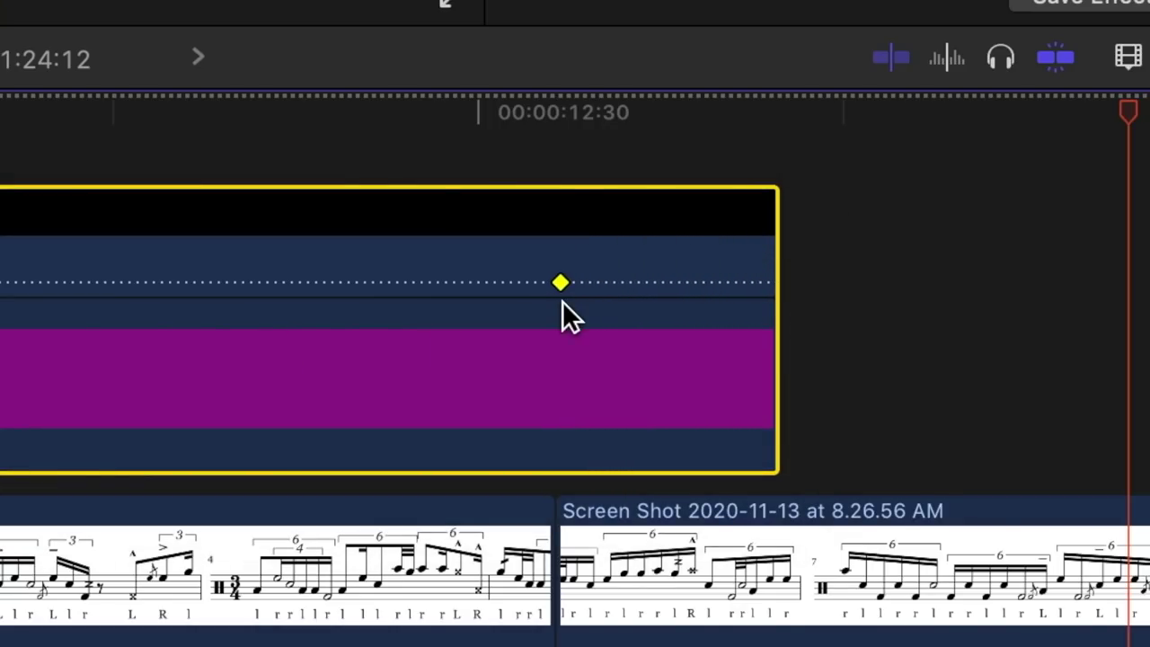
left_click_drag(771, 401, 581, 403)
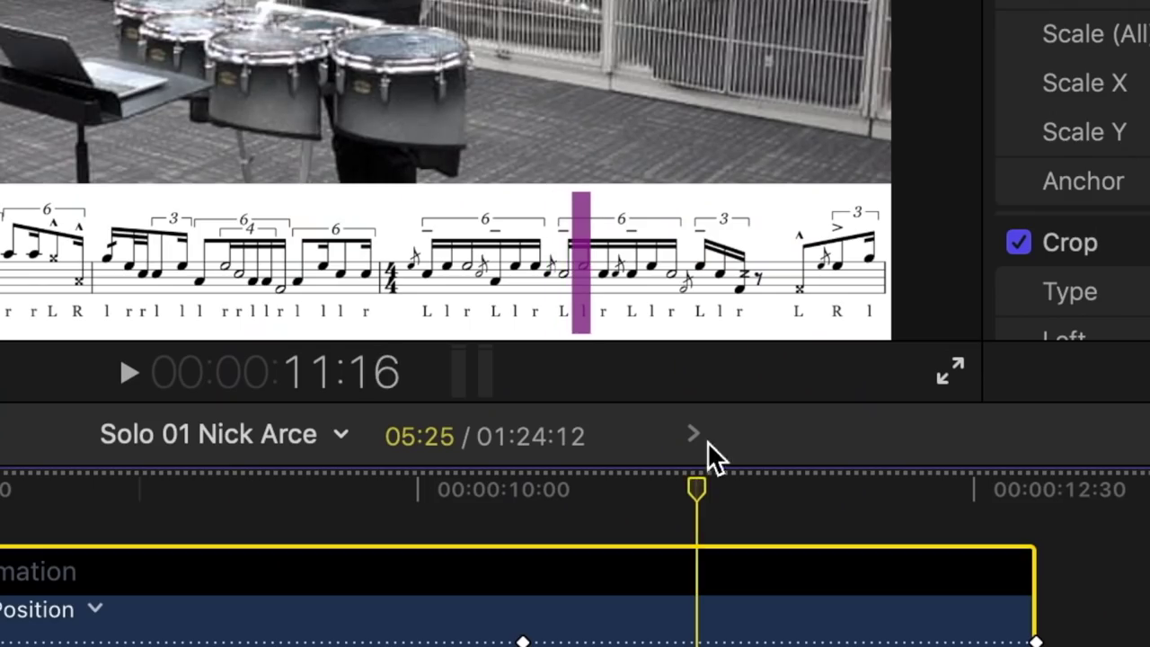
scroll(470, 539, "down", 5)
scroll(470, 539, "right", 10)
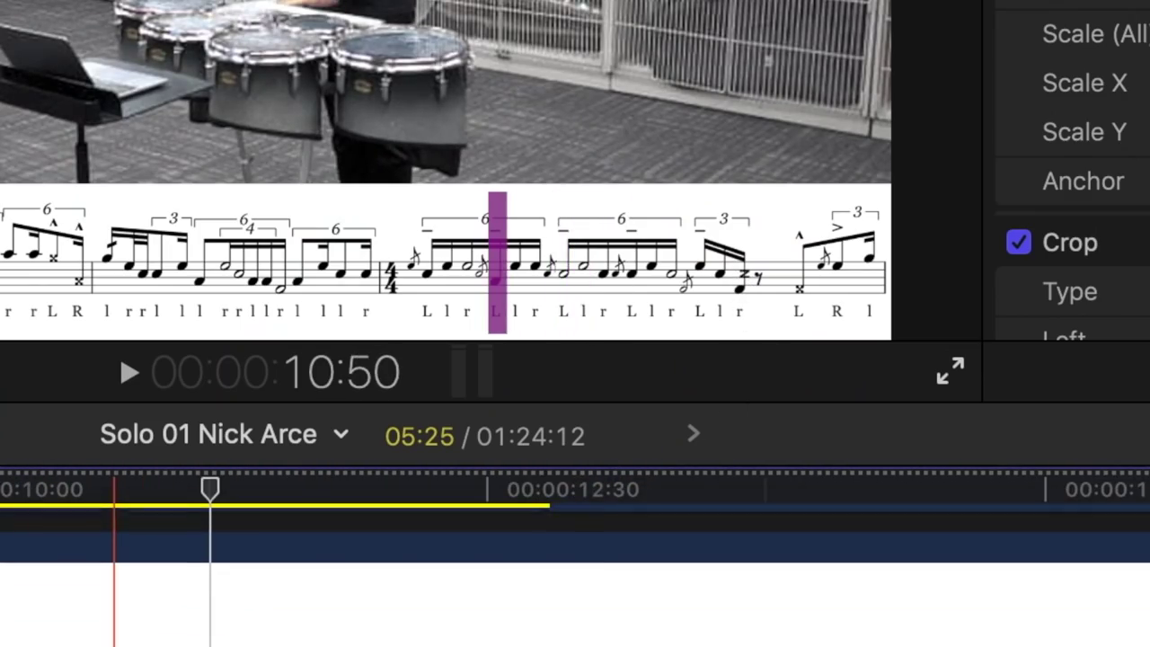
left_click(309, 505)
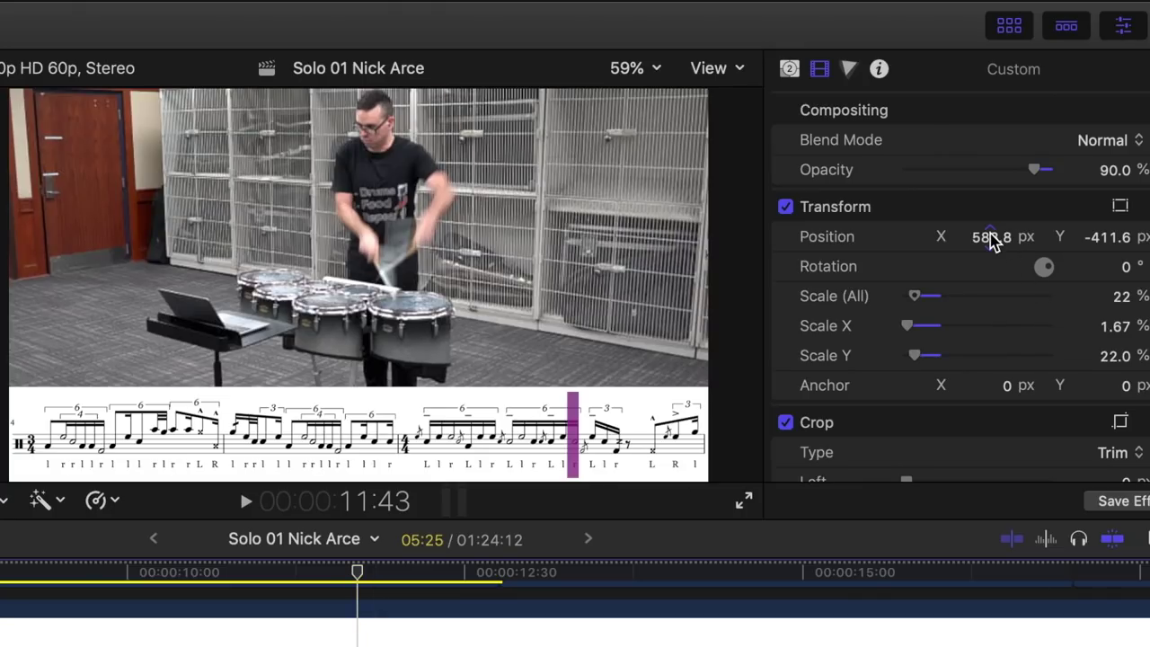
key("space")
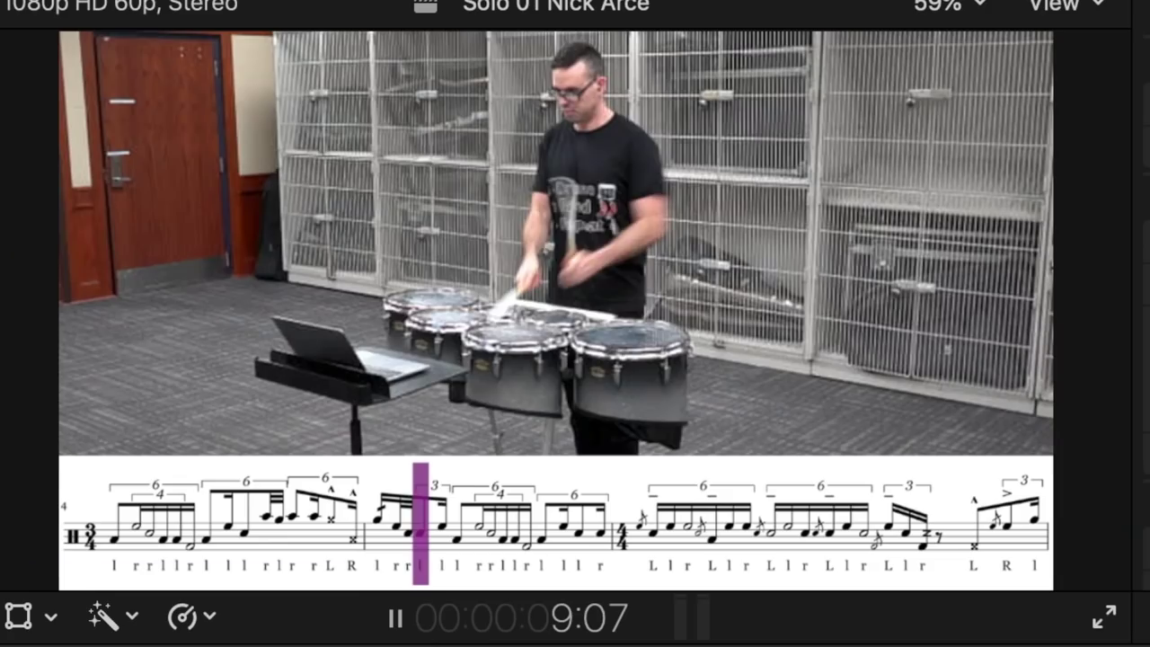